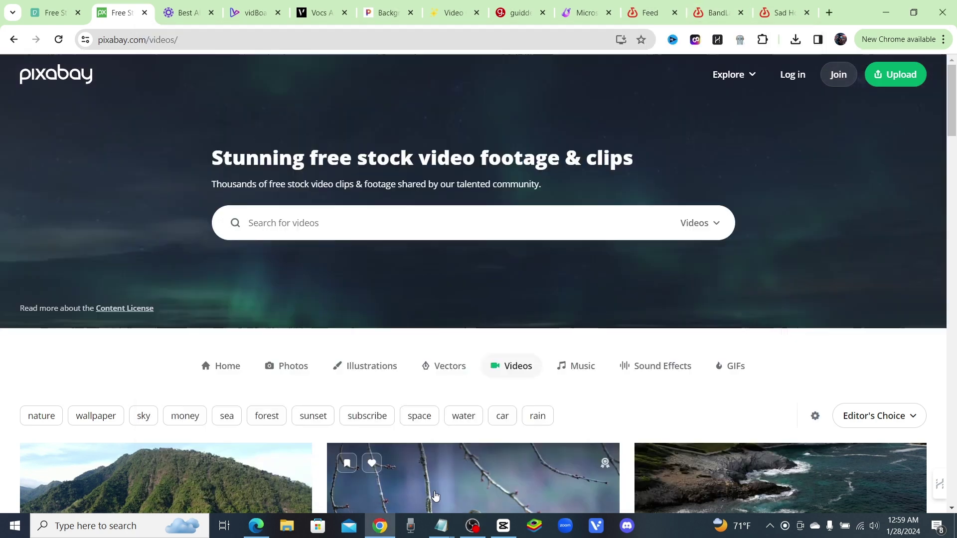
# Switch to CapCut and create a new video project.
pyautogui.click(742, 37)
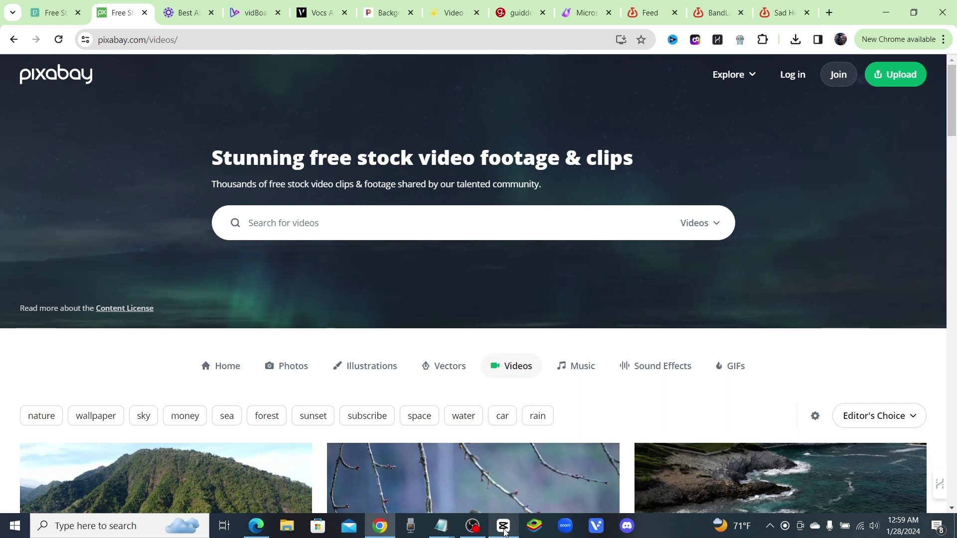
pyautogui.click(504, 527)
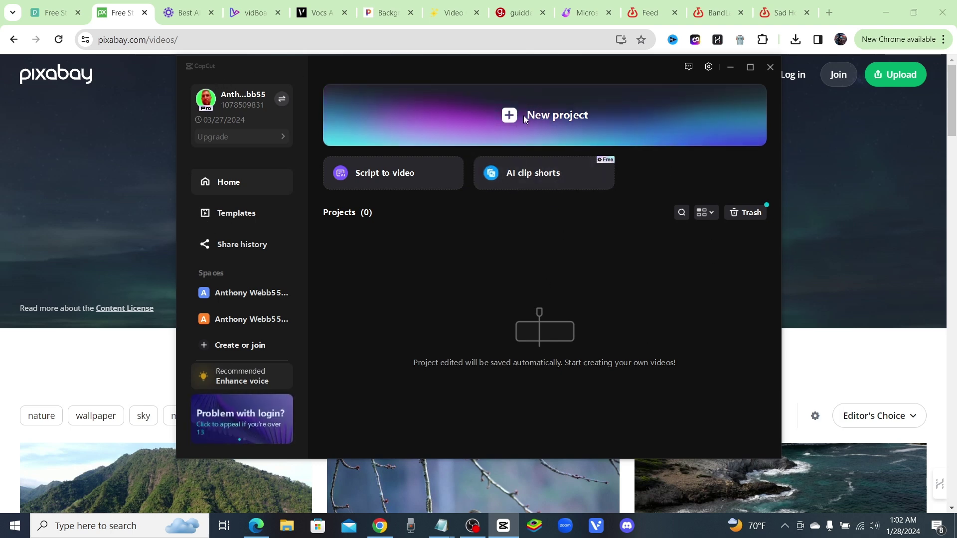
pyautogui.click(568, 120)
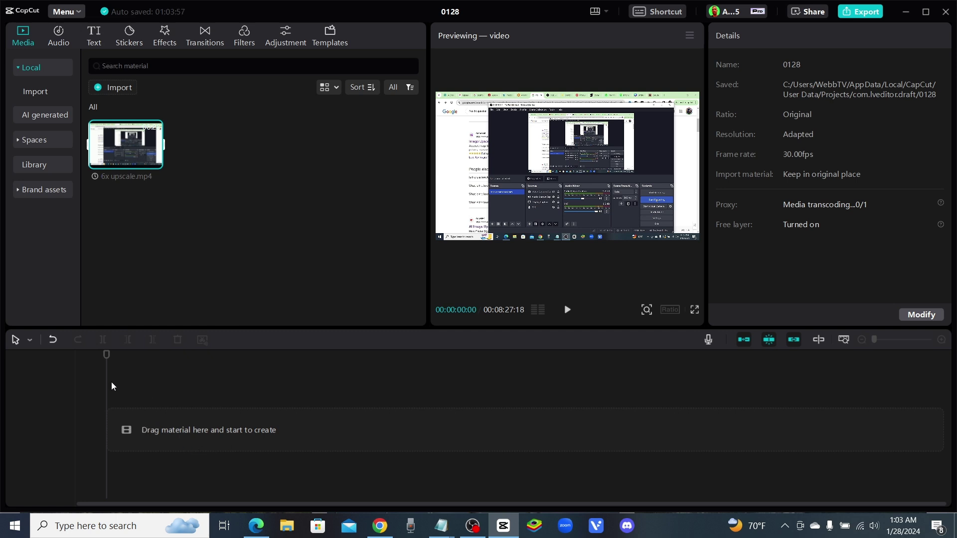
# Place 6x upscale.mp4 on the timeline and delete the duplicate copy that follows the first clip.
pyautogui.click(156, 163)
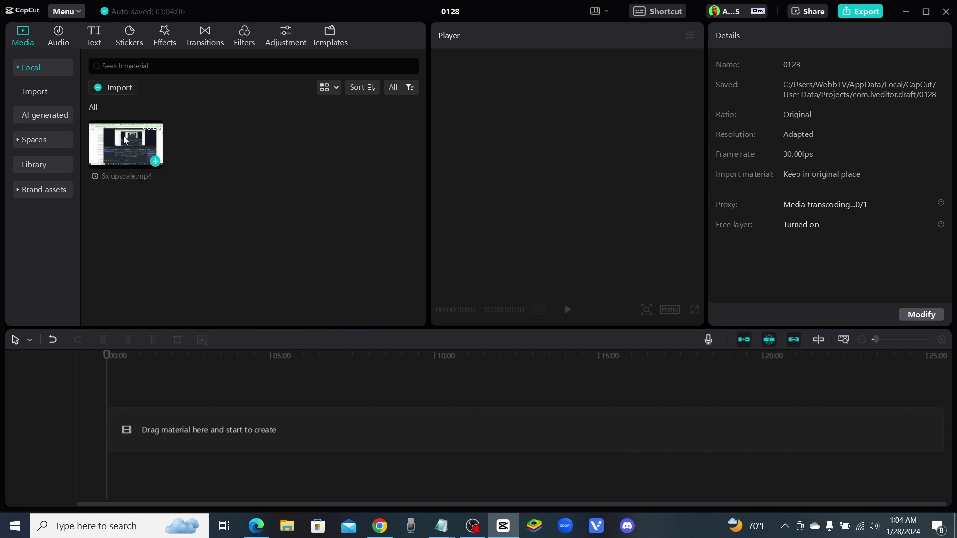
pyautogui.moveTo(121, 140); pyautogui.dragTo(115, 432)
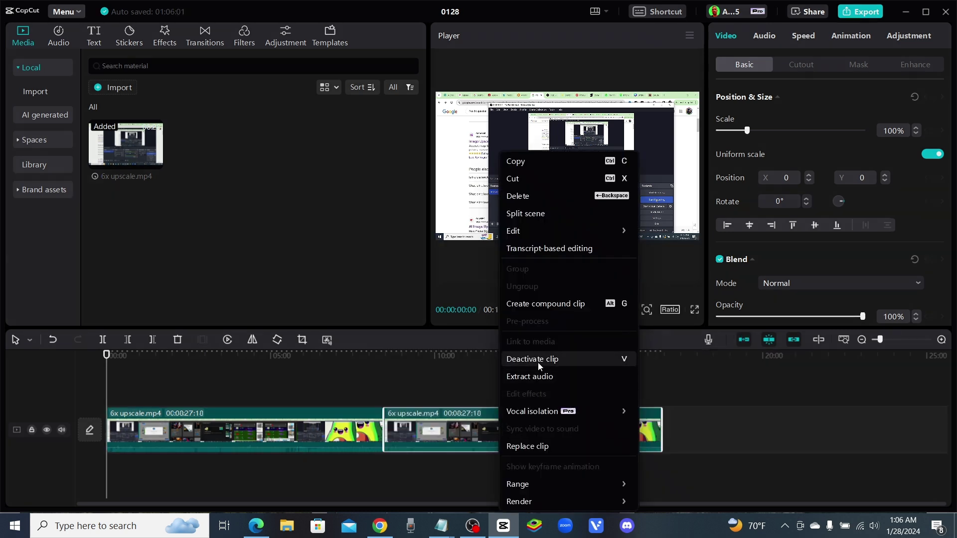
pyautogui.click(527, 200)
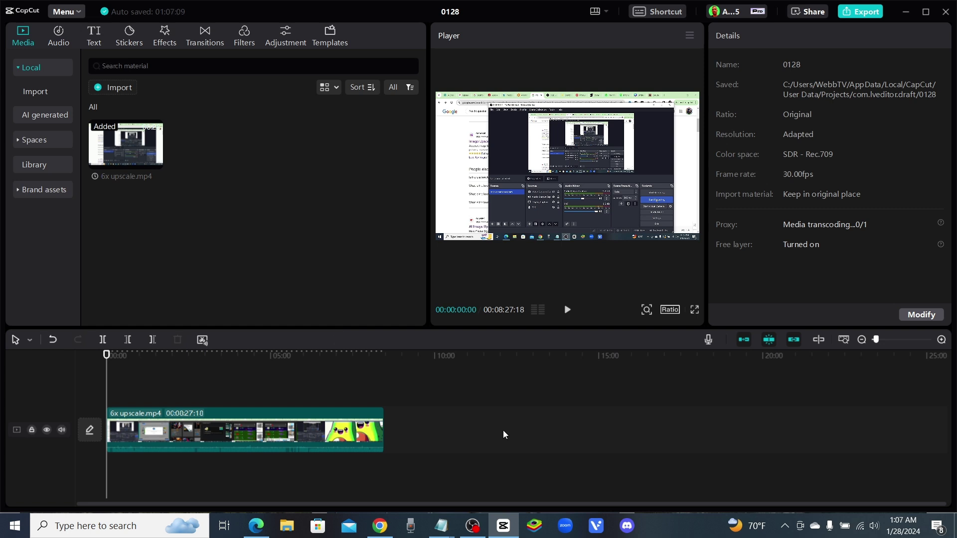
# Enlarge the timeline scale around the clip's beginning until the ruler is marked every five seconds.
pyautogui.scroll(2, 504, 430)
pyautogui.click(863, 339)
pyautogui.click(863, 339)
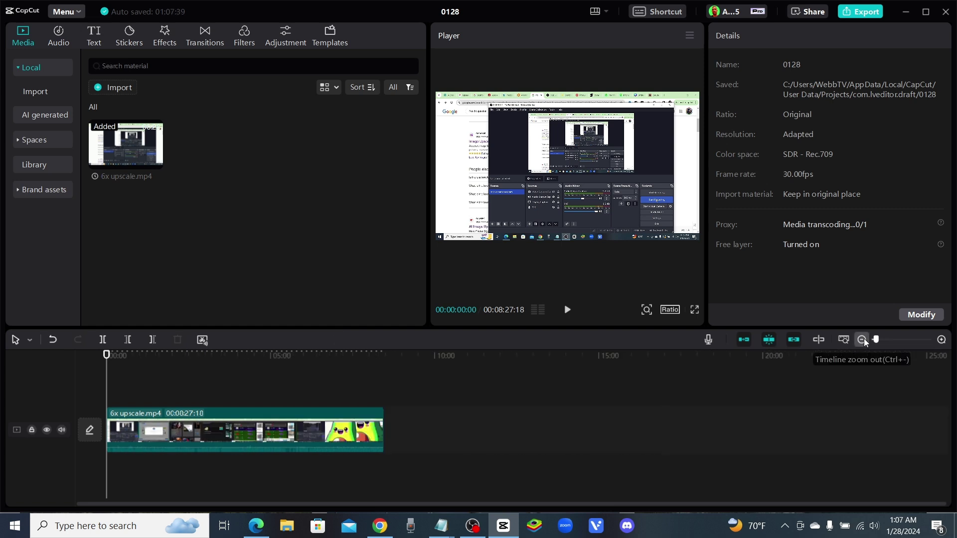
pyautogui.click(942, 339)
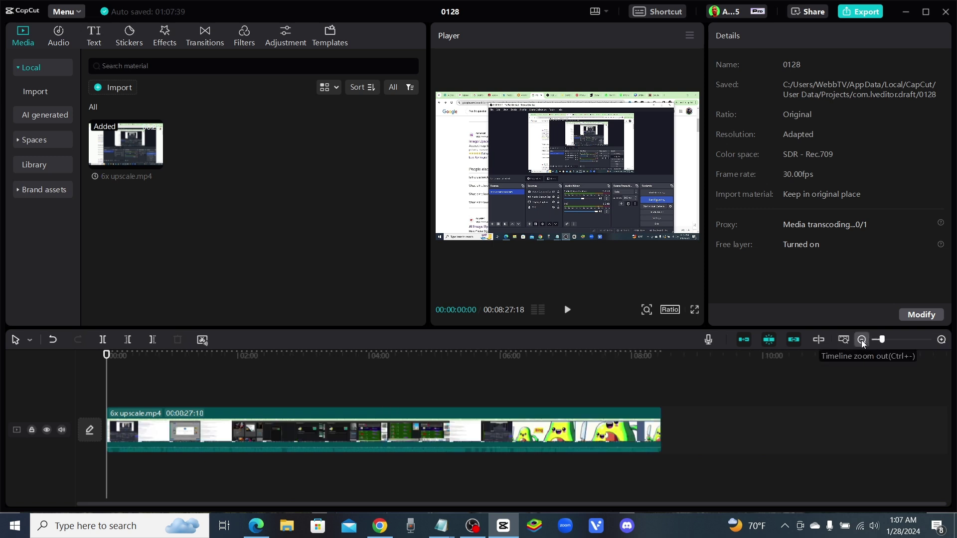
pyautogui.click(863, 340)
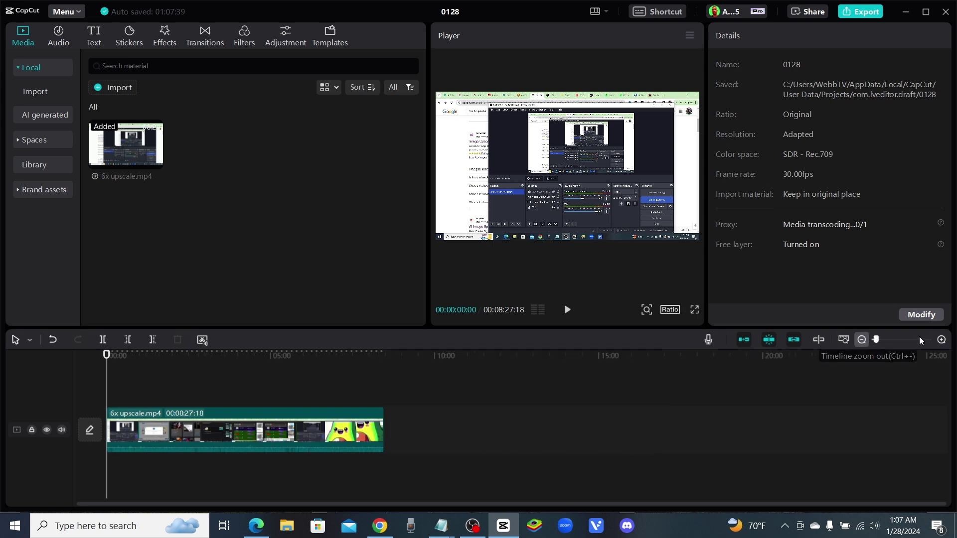
pyautogui.click(942, 340)
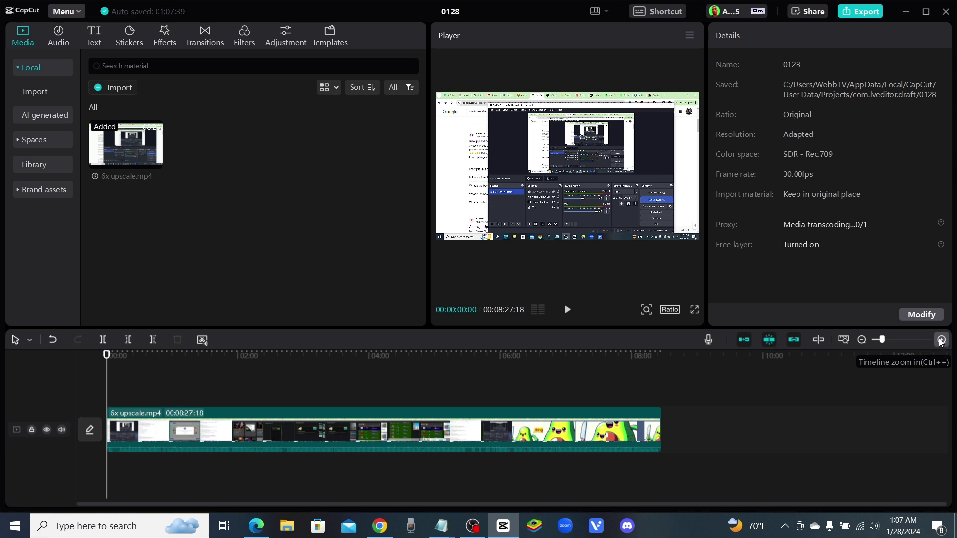
pyautogui.click(942, 340)
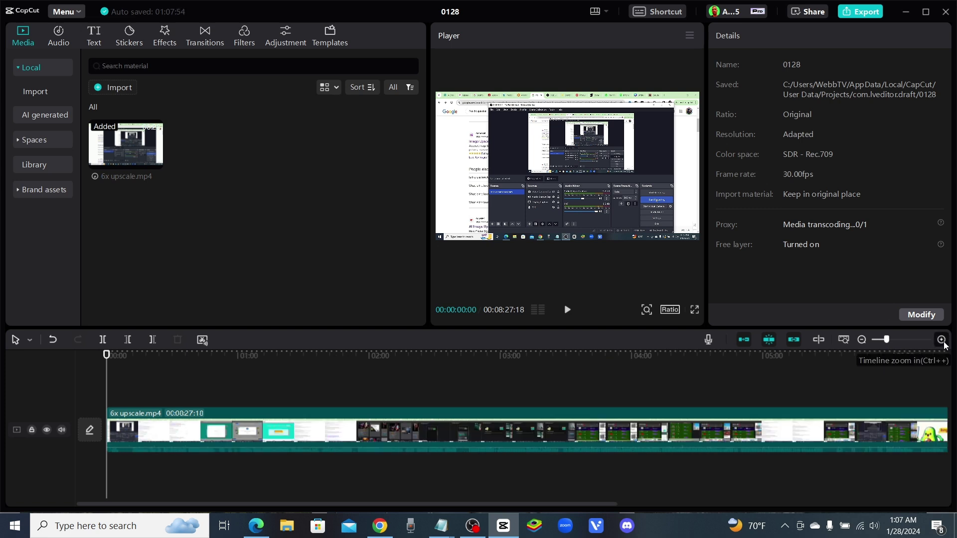
pyautogui.click(942, 340)
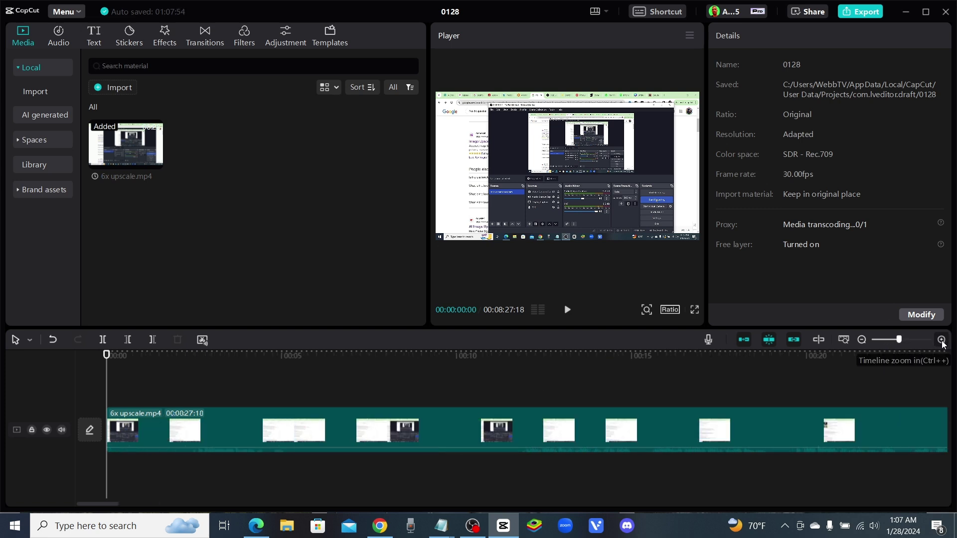
pyautogui.click(942, 339)
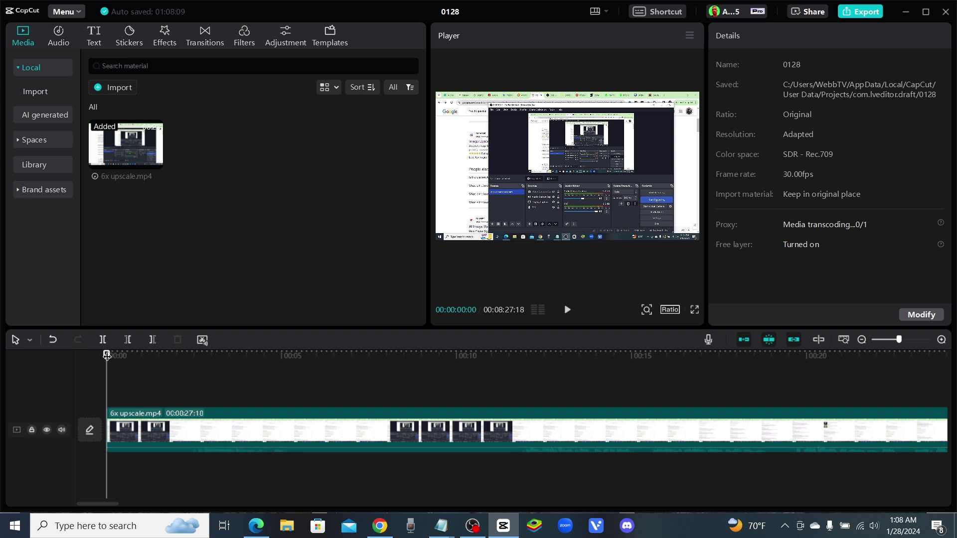
# Try splitting the 6x upscale.mp4 clip at 00:00:02:12 and undo the split.
pyautogui.moveTo(106, 356); pyautogui.dragTo(242, 367)
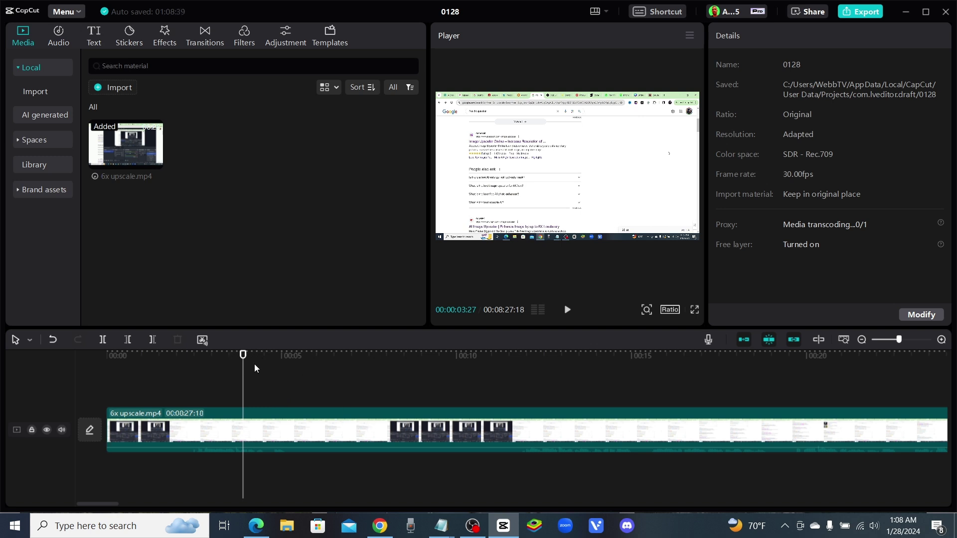
pyautogui.moveTo(243, 364); pyautogui.dragTo(191, 371)
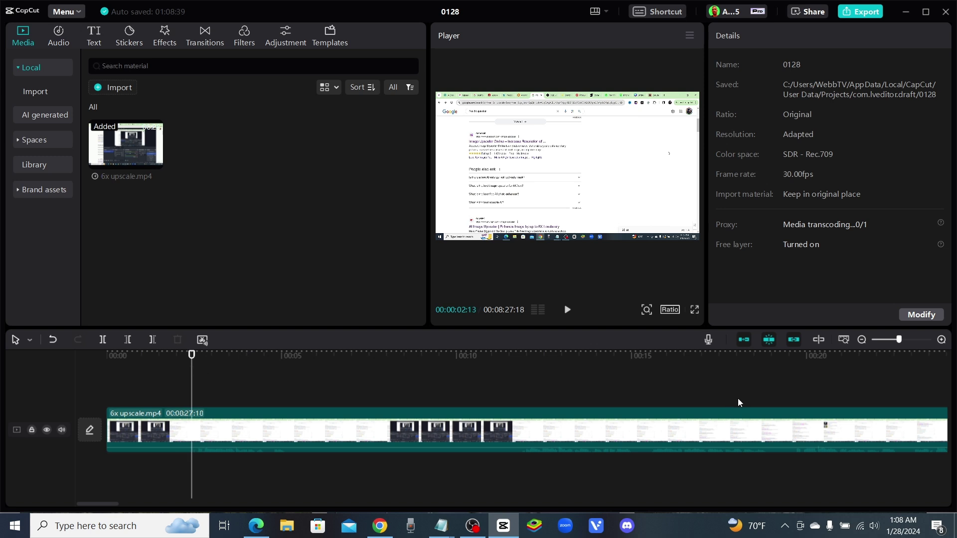
pyautogui.click(407, 427)
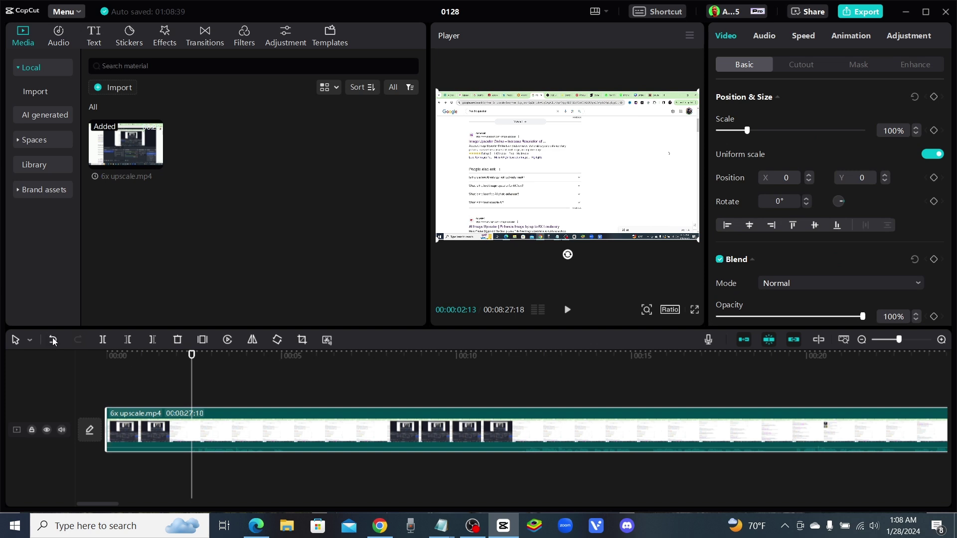
pyautogui.moveTo(192, 359)
pyautogui.mouseDown()
pyautogui.moveTo(180, 359)
pyautogui.moveTo(191, 359)
pyautogui.mouseUp()
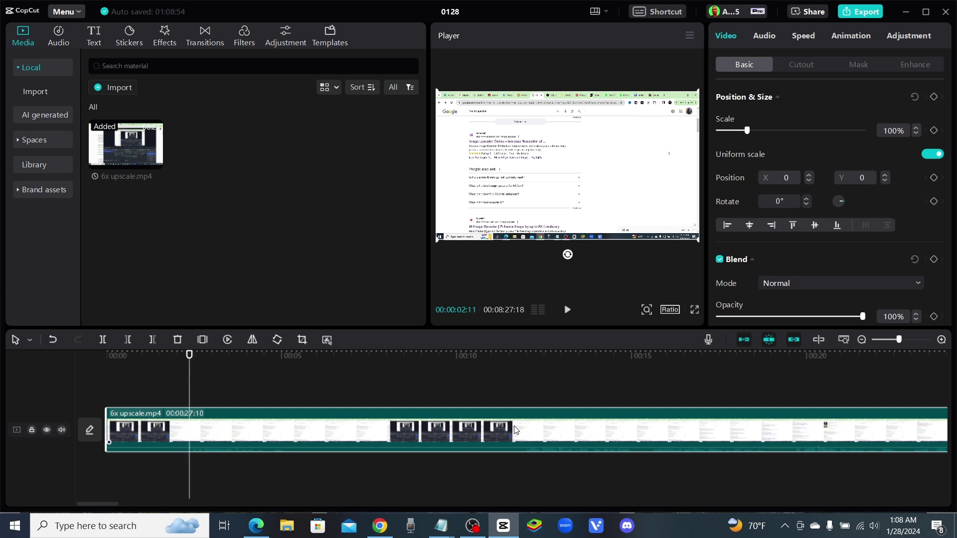
pyautogui.click(110, 398)
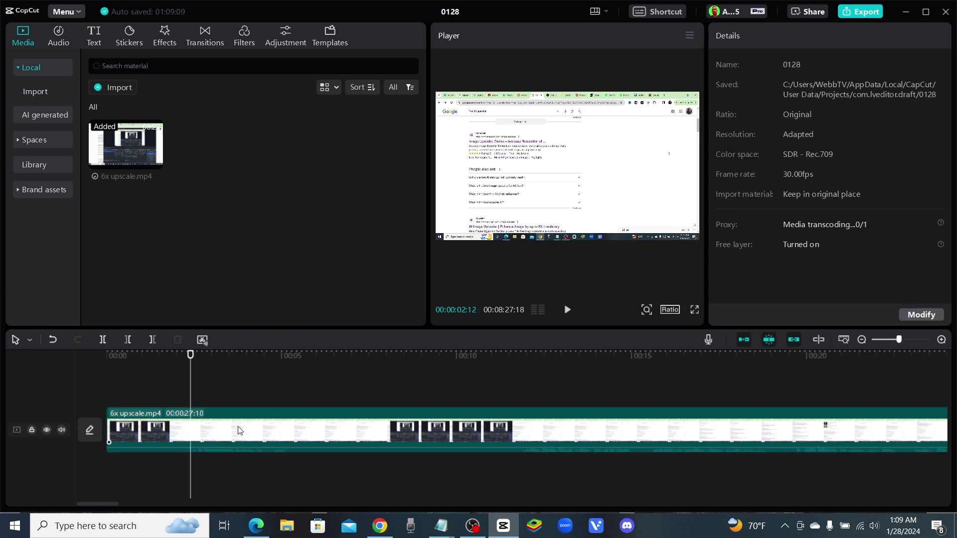
pyautogui.moveTo(191, 355)
pyautogui.mouseDown()
pyautogui.moveTo(143, 361)
pyautogui.moveTo(192, 369)
pyautogui.mouseUp()
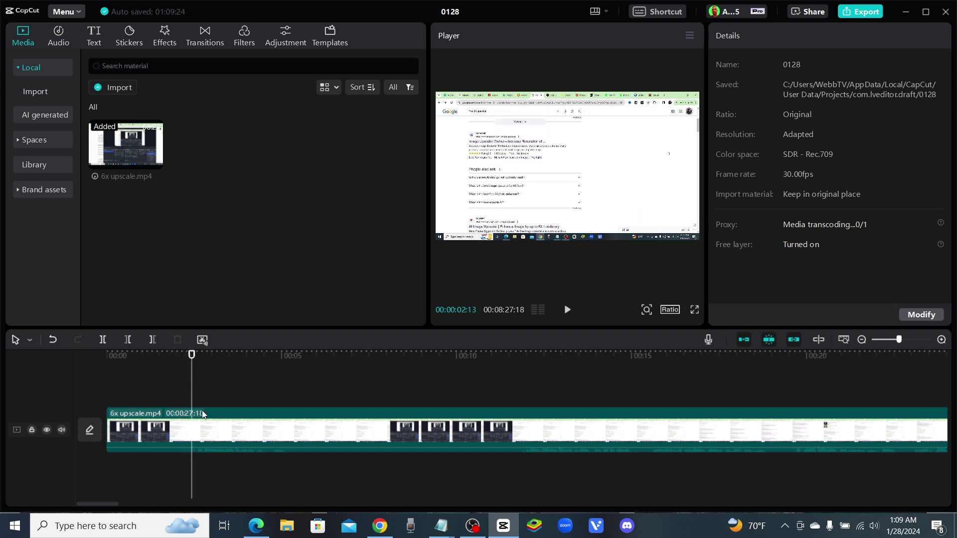
pyautogui.click(233, 422)
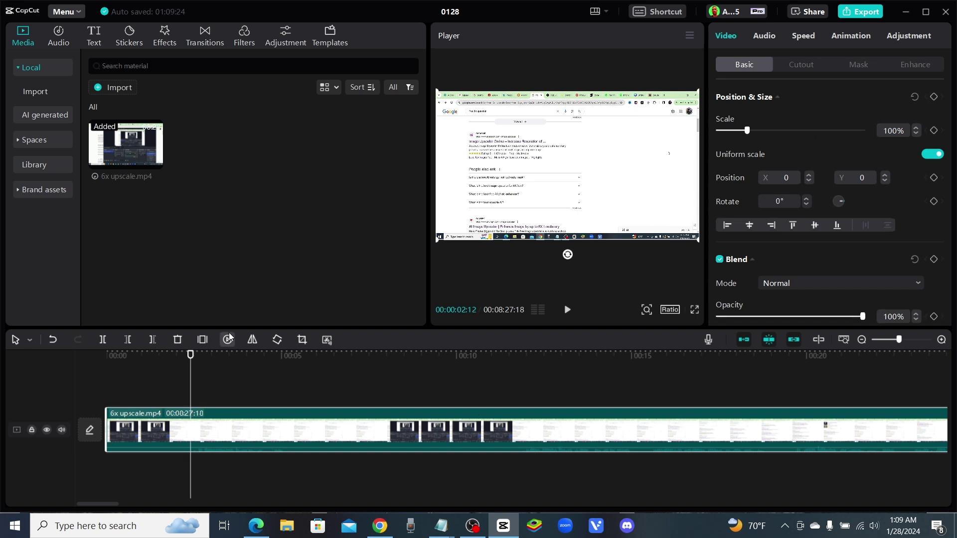
pyautogui.press('Left')
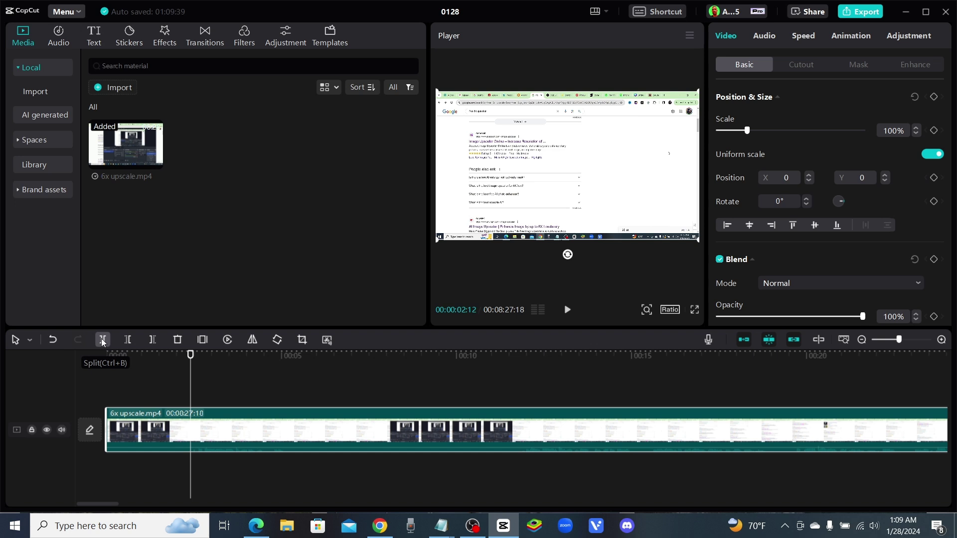
pyautogui.click(102, 341)
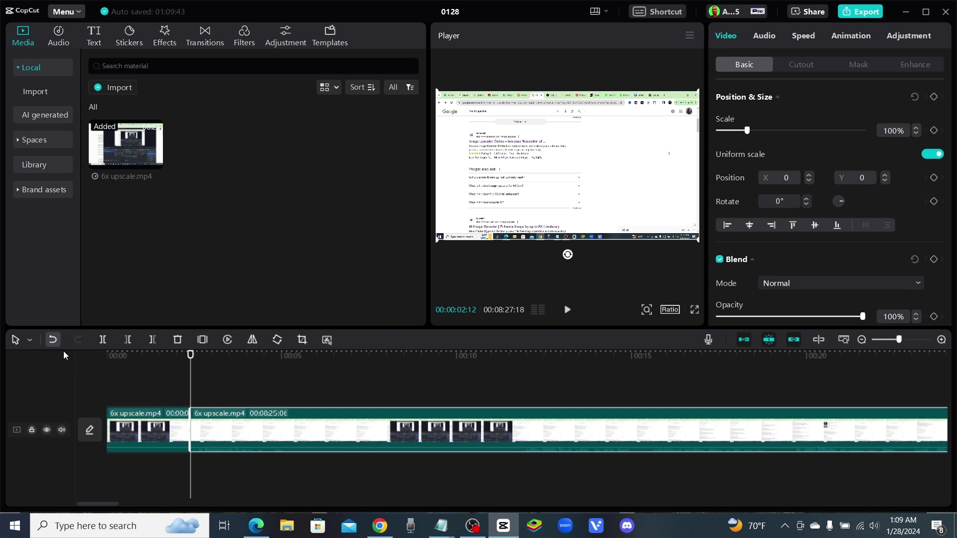
pyautogui.click(53, 340)
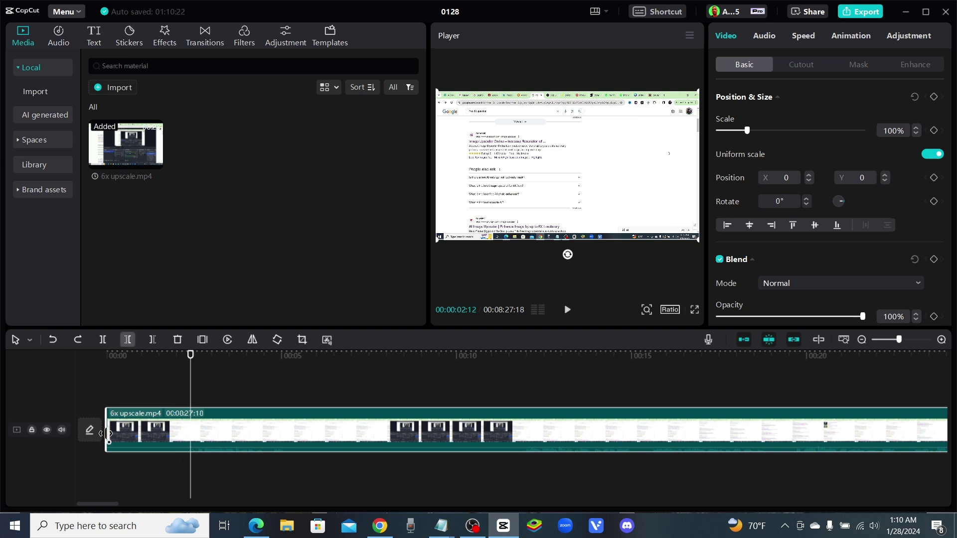
# Try cutting away everything before 00:00:02:12 in the clip and undo the trim.
pyautogui.click(126, 342)
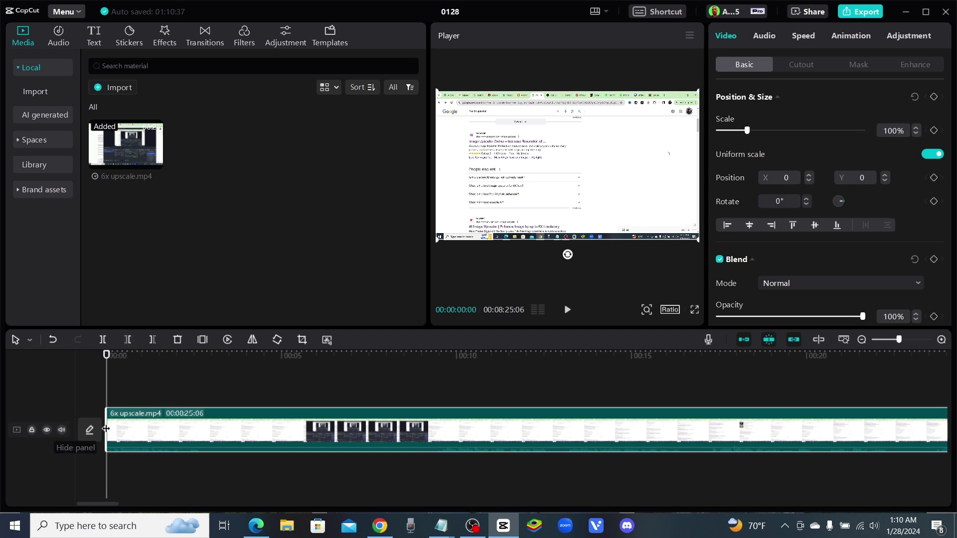
pyautogui.hotkey('ctrl', 'z')
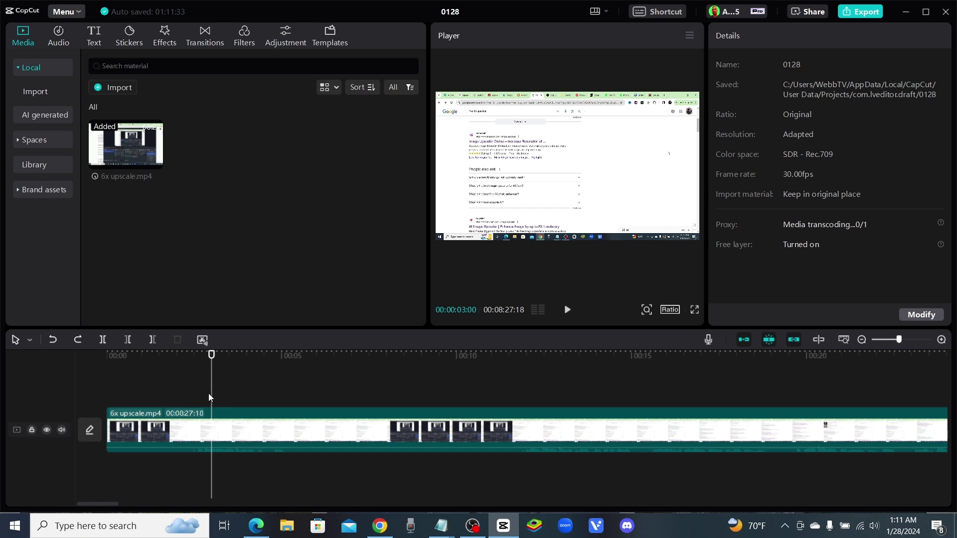
pyautogui.click(188, 396)
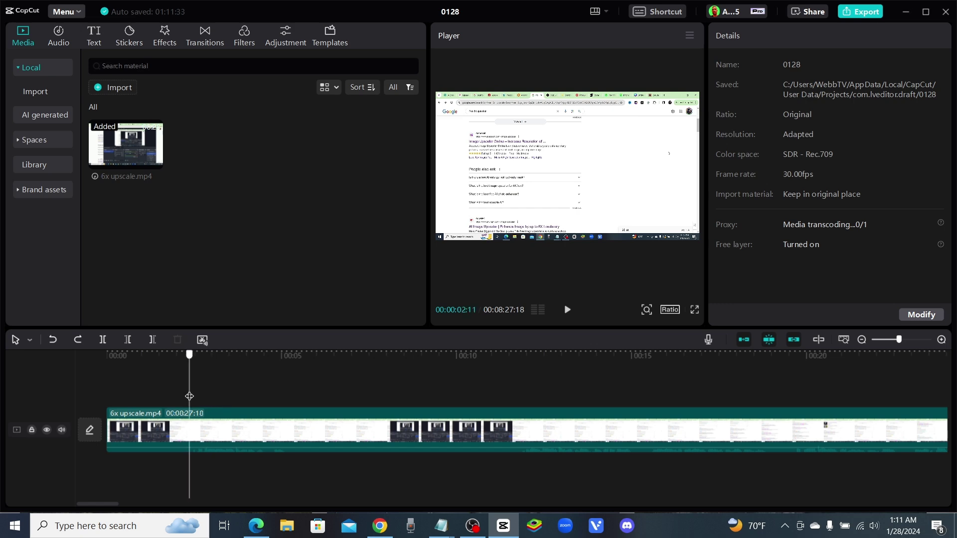
pyautogui.click(212, 438)
pyautogui.rightClick(145, 430)
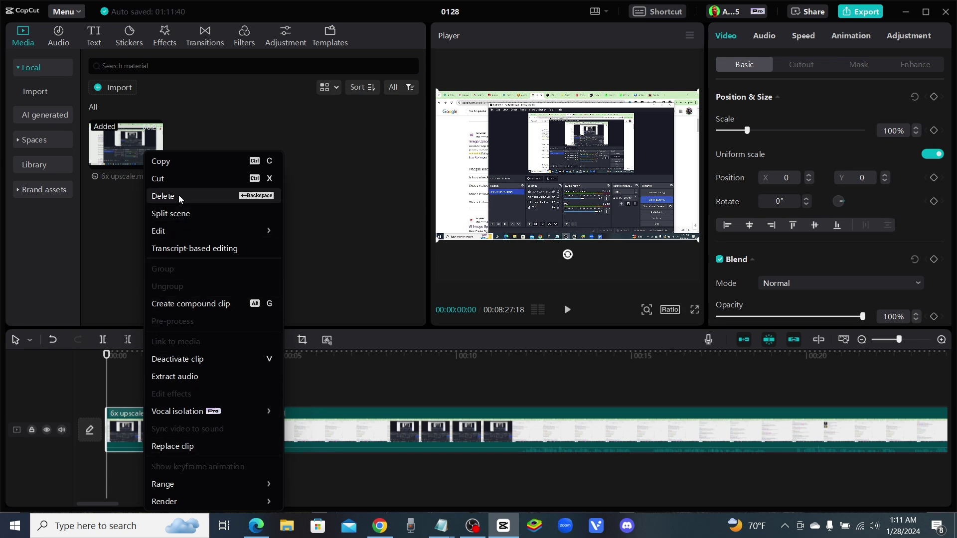
pyautogui.click(322, 386)
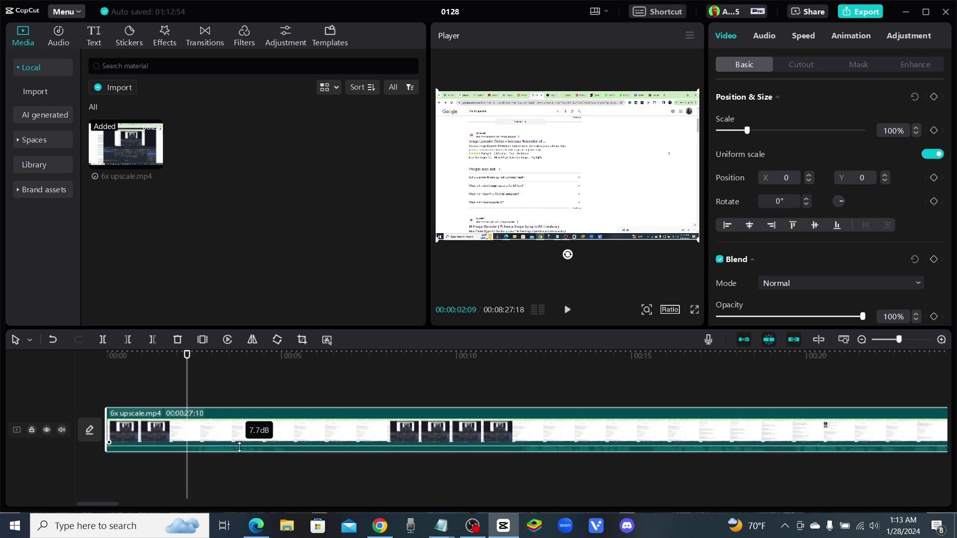
# Raise the clip's audio volume to 5.6 dB and bring it back to 0.0 dB.
pyautogui.moveTo(238, 449); pyautogui.dragTo(243, 447)
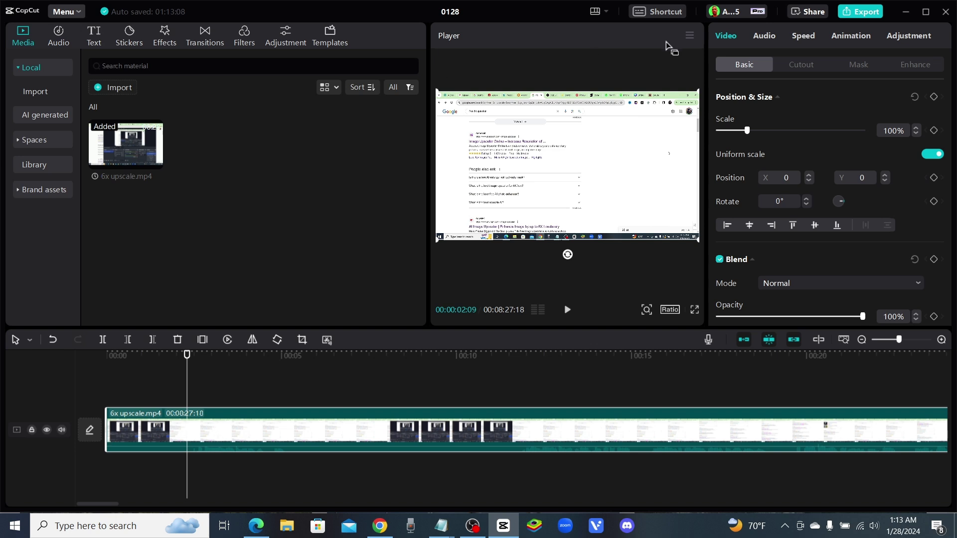
pyautogui.click(765, 36)
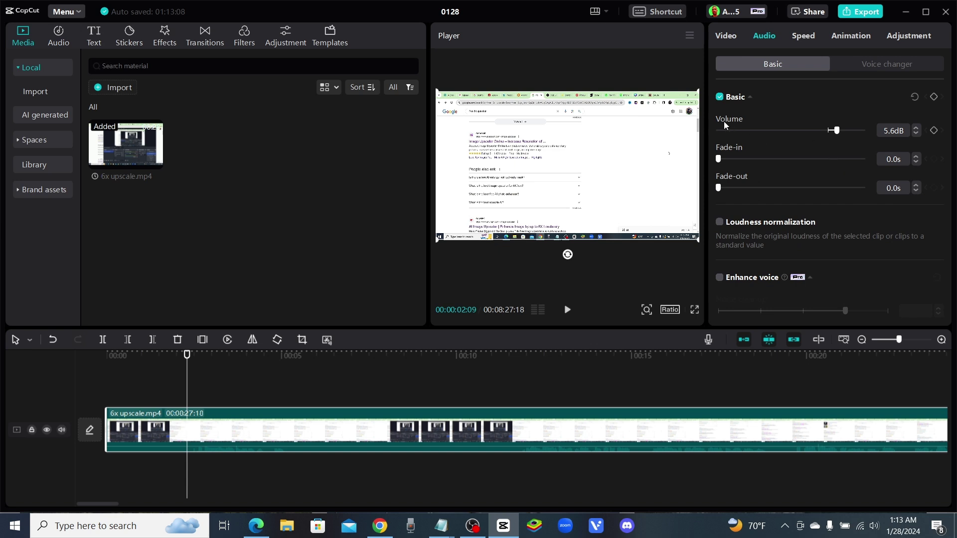
pyautogui.moveTo(838, 131); pyautogui.dragTo(827, 130)
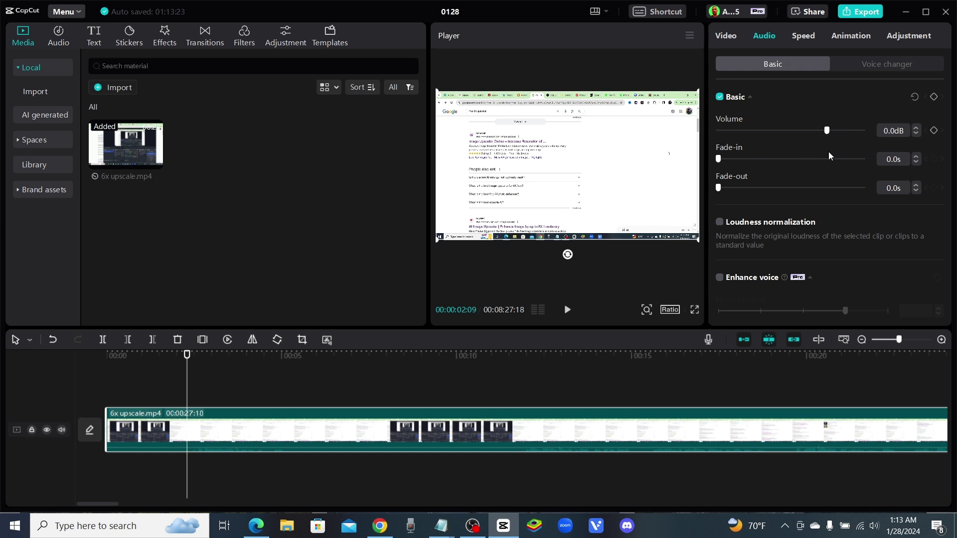
# Remove the opening part of the clip before 00:00:02:11.
pyautogui.click(189, 387)
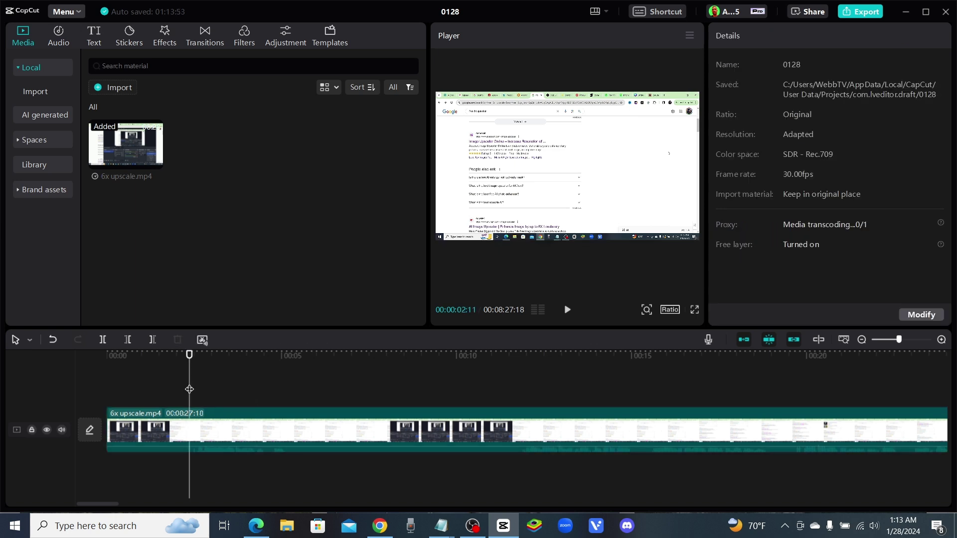
pyautogui.click(302, 435)
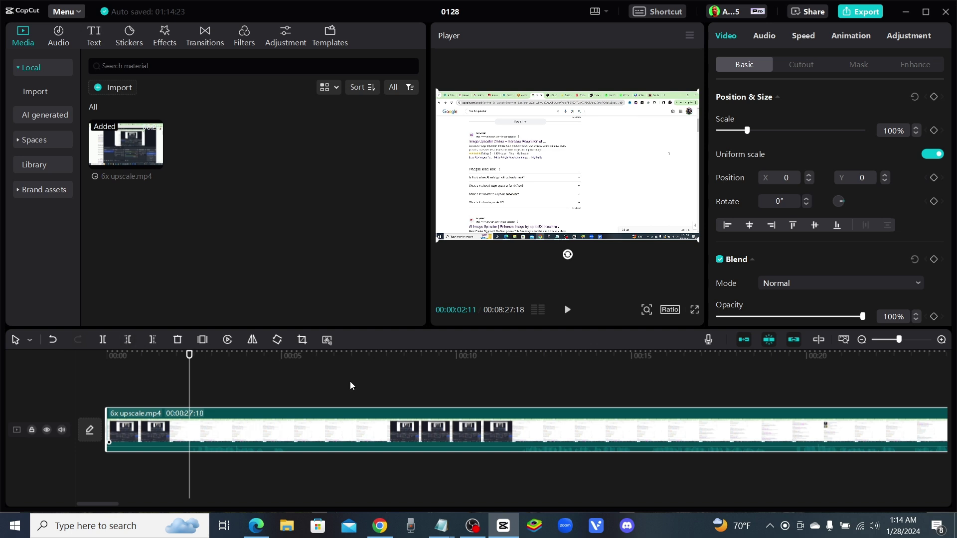
pyautogui.click(128, 339)
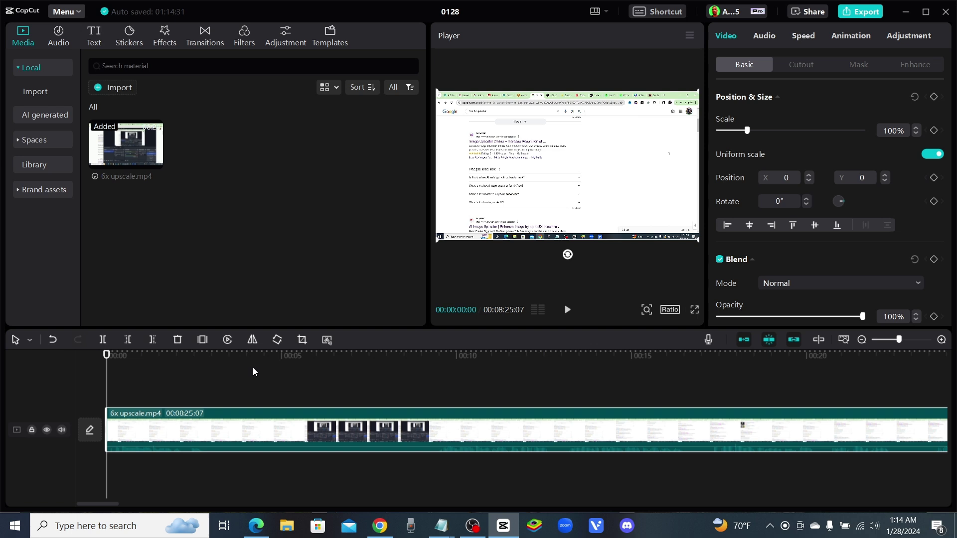
# Split the 6x upscale.mp4 clip at 00:00:02:25 and play back the cut timeline from 00:00:13:14.
pyautogui.click(207, 367)
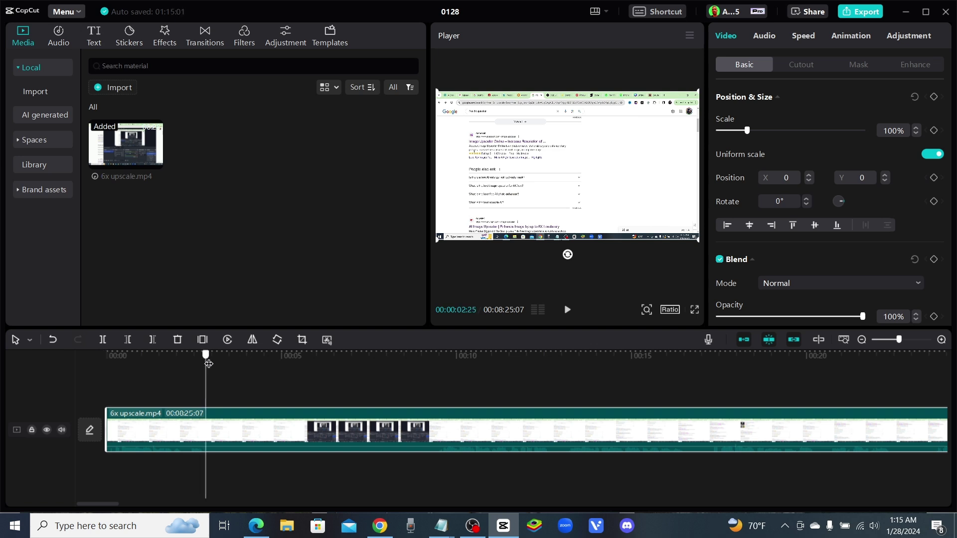
pyautogui.click(248, 391)
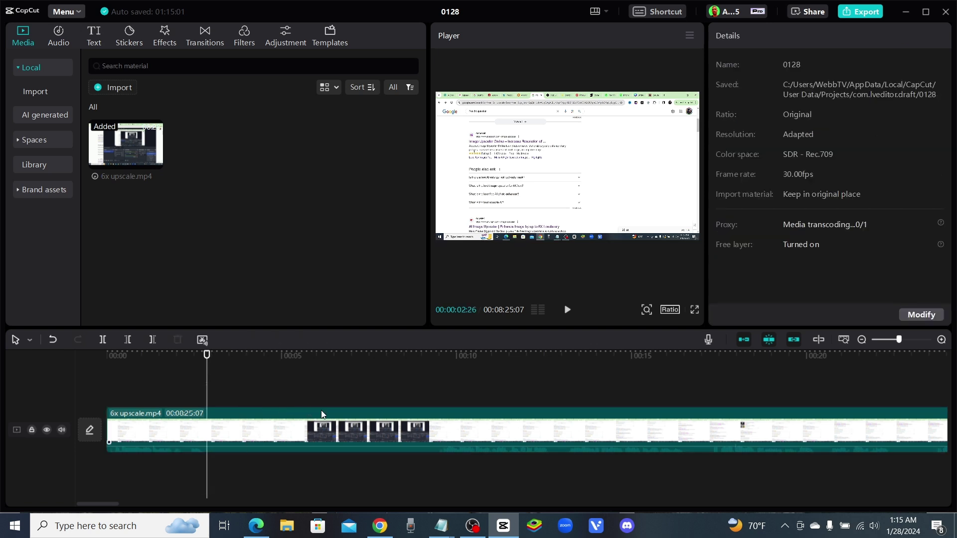
pyautogui.click(279, 424)
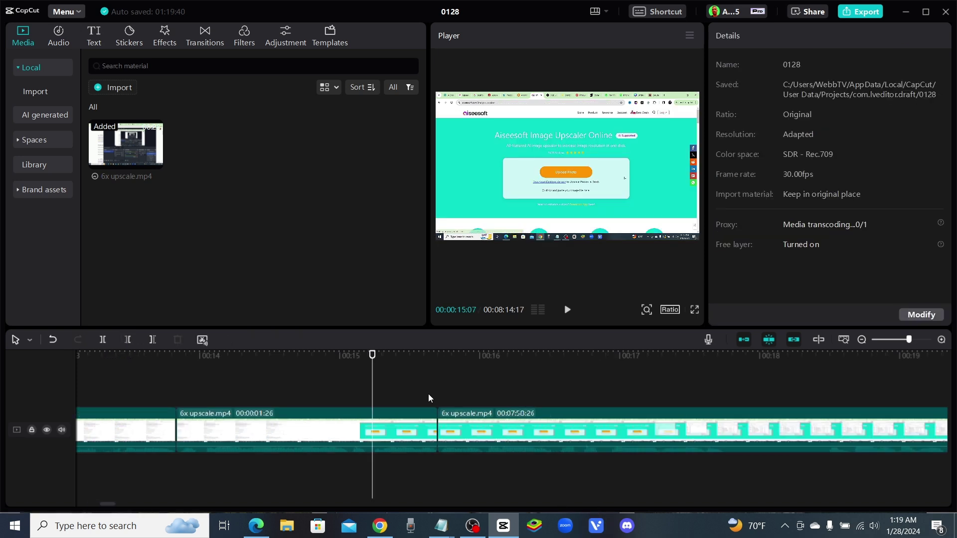
pyautogui.click(126, 378)
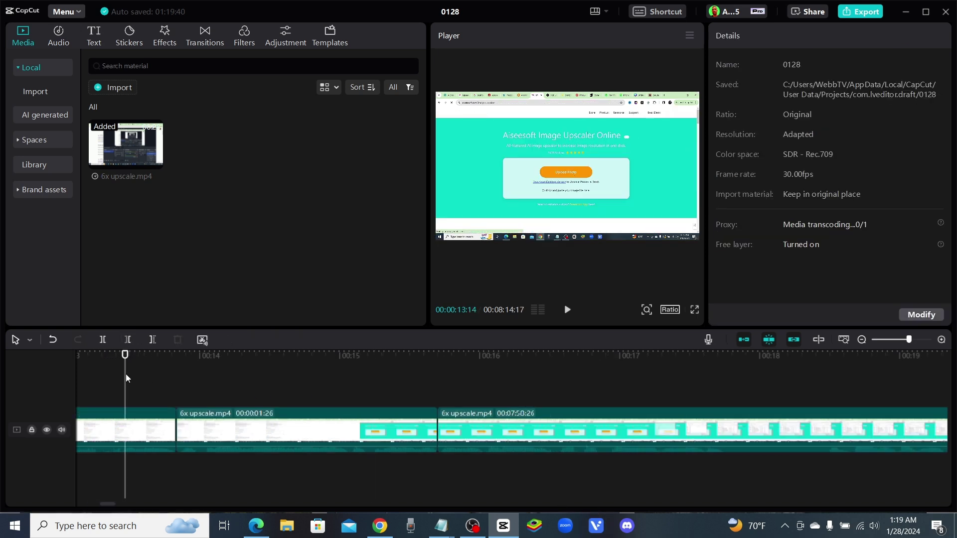
pyautogui.click(567, 310)
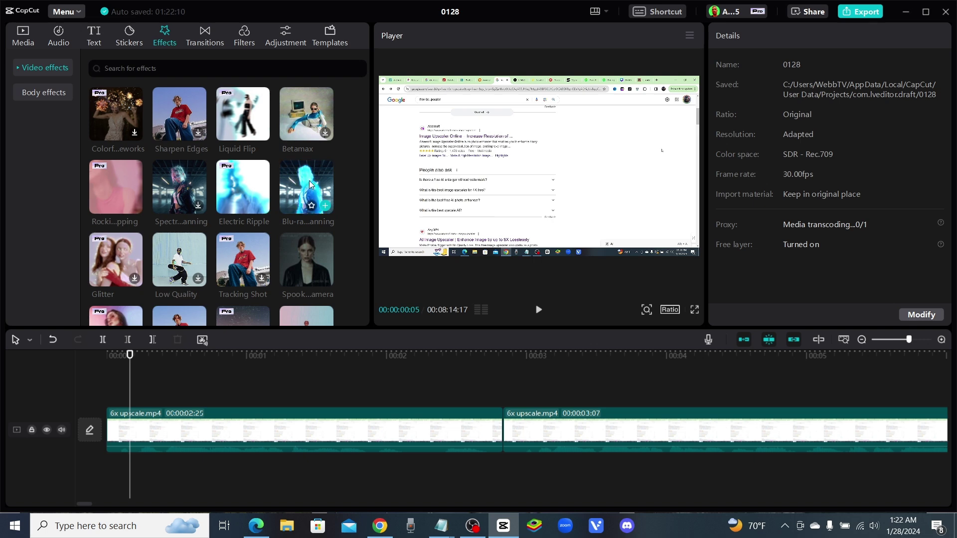
# Try adding the Blu-ray Scanning video effect above the first clip at the start of the timeline.
pyautogui.moveTo(302, 180); pyautogui.dragTo(111, 396)
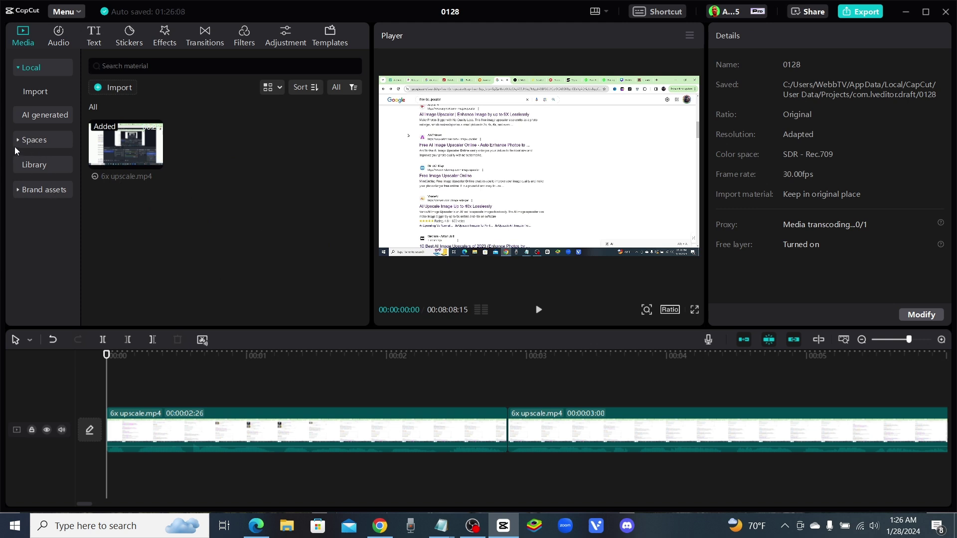
# Add the 30-second neon mountain landscape video from the stock library on a track above the 6x upscale.mp4 clips, starting at 00:00:00:00.
pyautogui.click(35, 163)
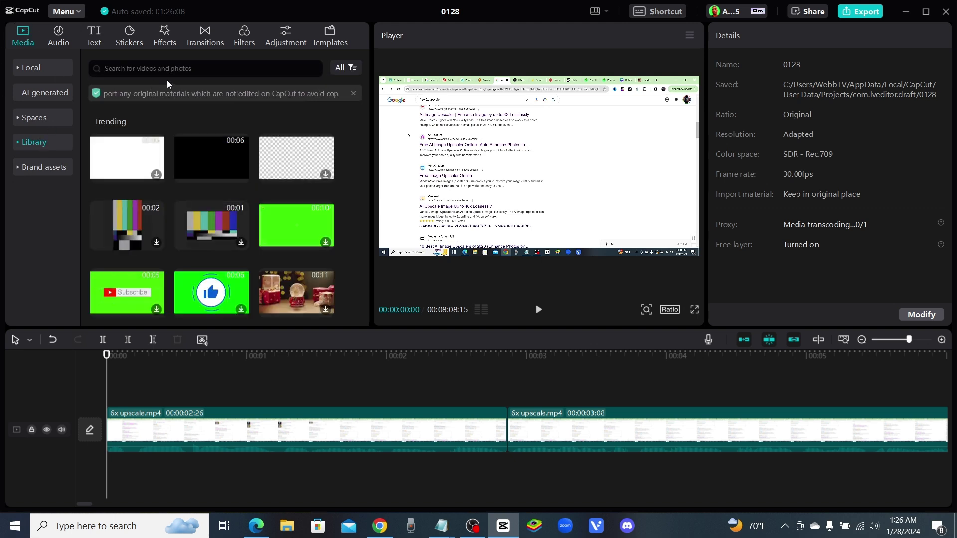
pyautogui.scroll(-3, 221, 290)
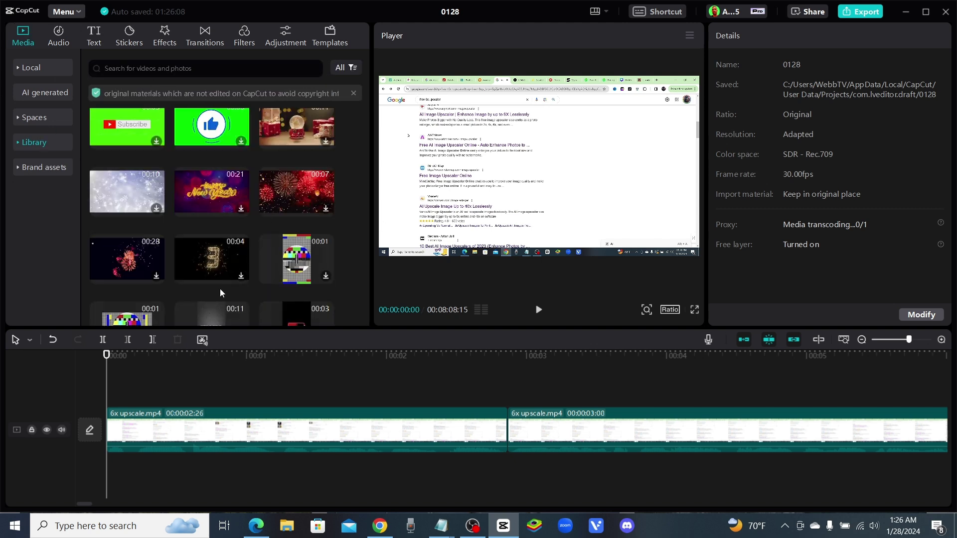
pyautogui.scroll(-3, 220, 289)
pyautogui.scroll(-3, 210, 254)
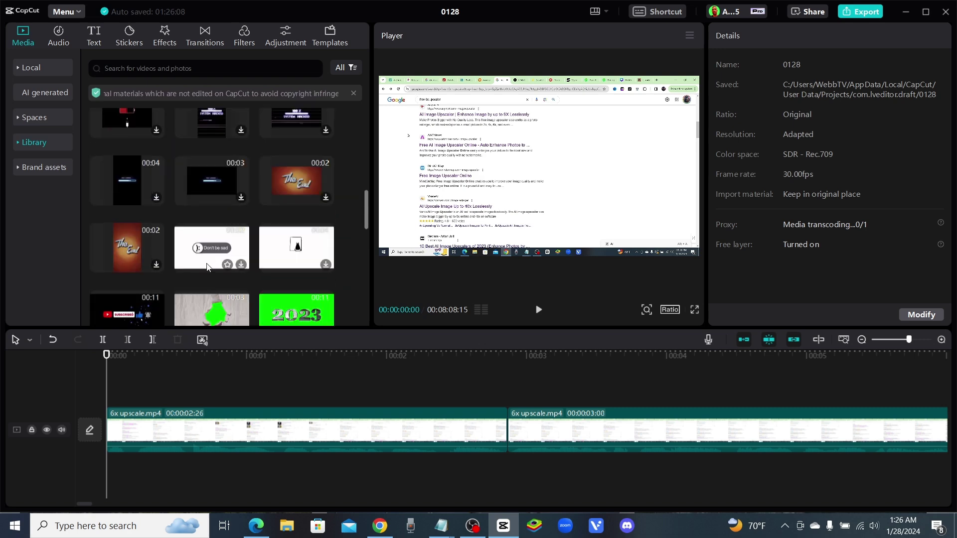
pyautogui.scroll(-3, 208, 264)
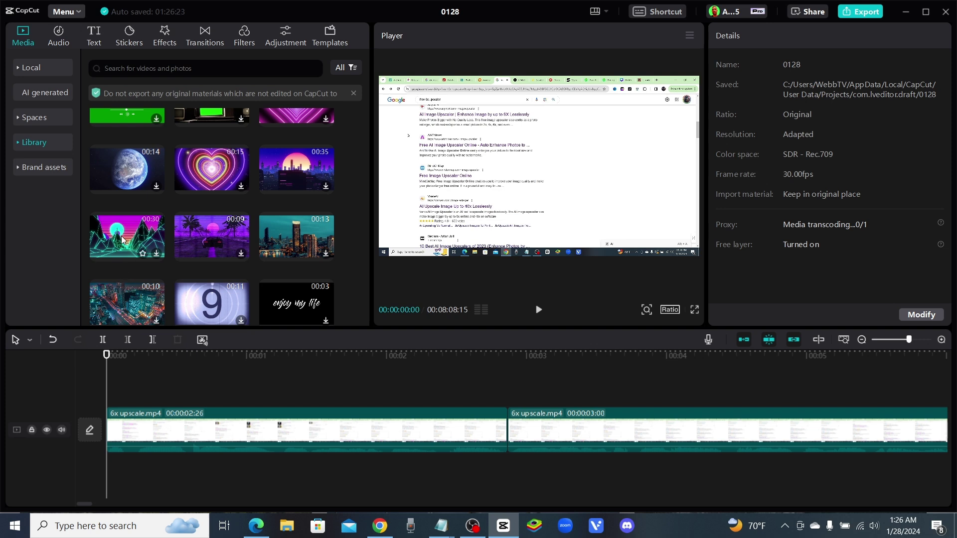
pyautogui.moveTo(119, 240); pyautogui.dragTo(113, 387)
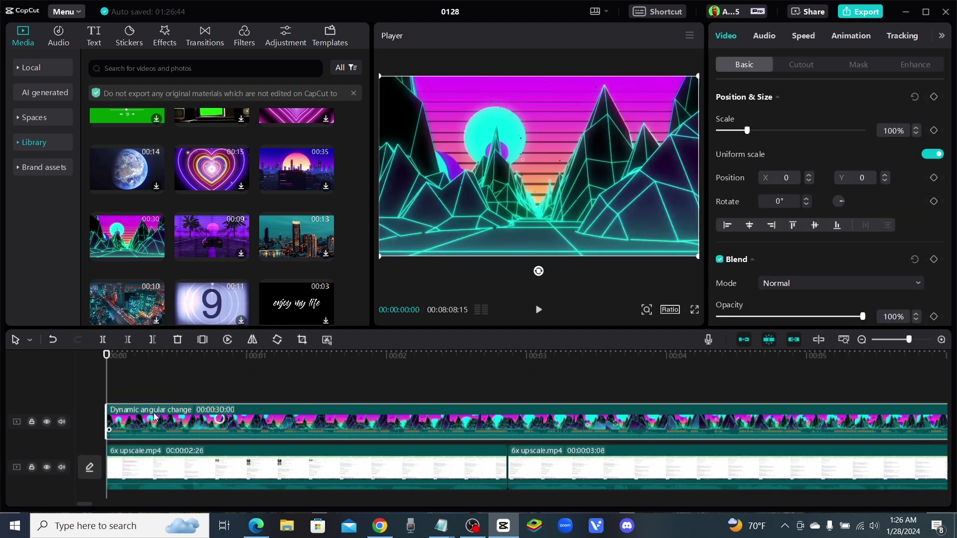
# Mute the neon mountain overlay clip by lowering its audio volume to -∞ dB.
pyautogui.click(212, 475)
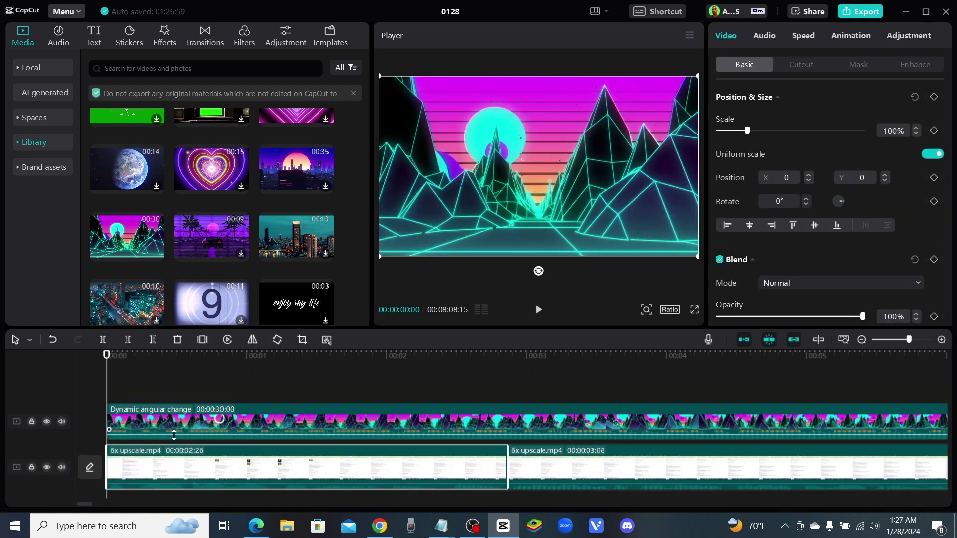
pyautogui.click(207, 426)
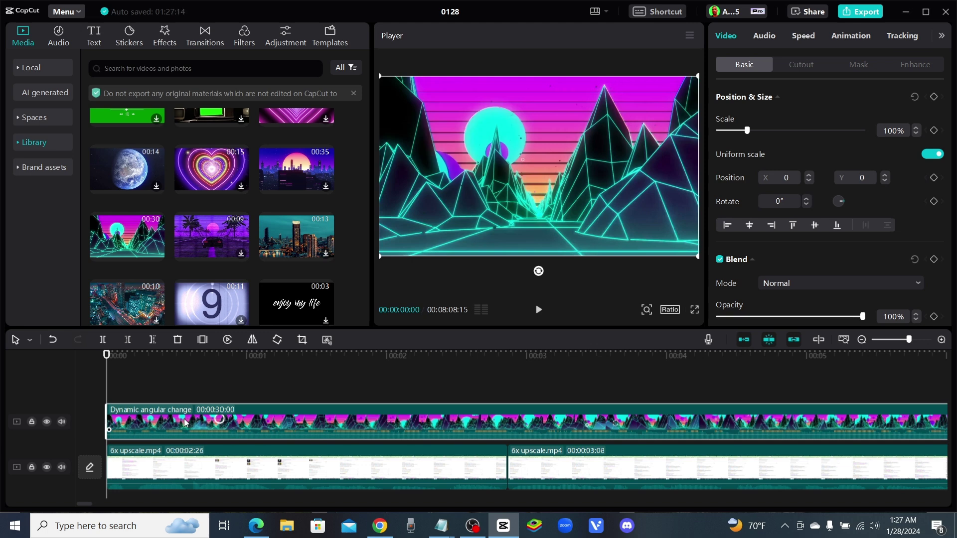
pyautogui.click(769, 39)
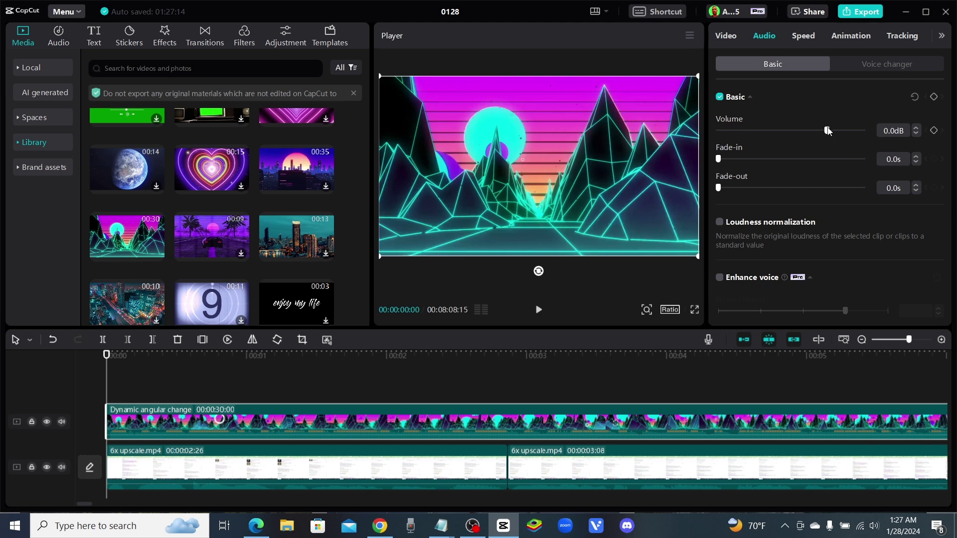
pyautogui.moveTo(808, 138); pyautogui.dragTo(573, 138)
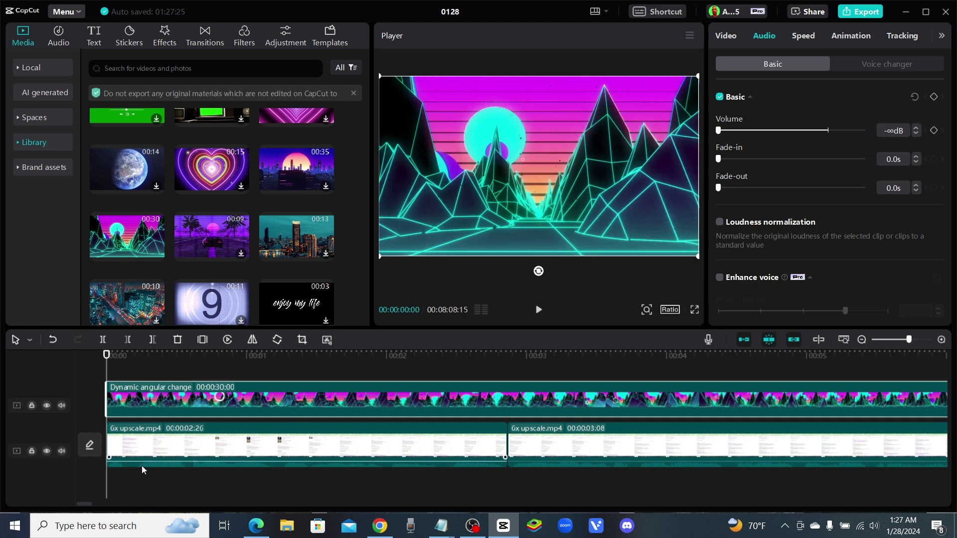
# Play the timeline from the start to check the muted overlay, and return the playhead to 00:00:00:00.
pyautogui.click(539, 309)
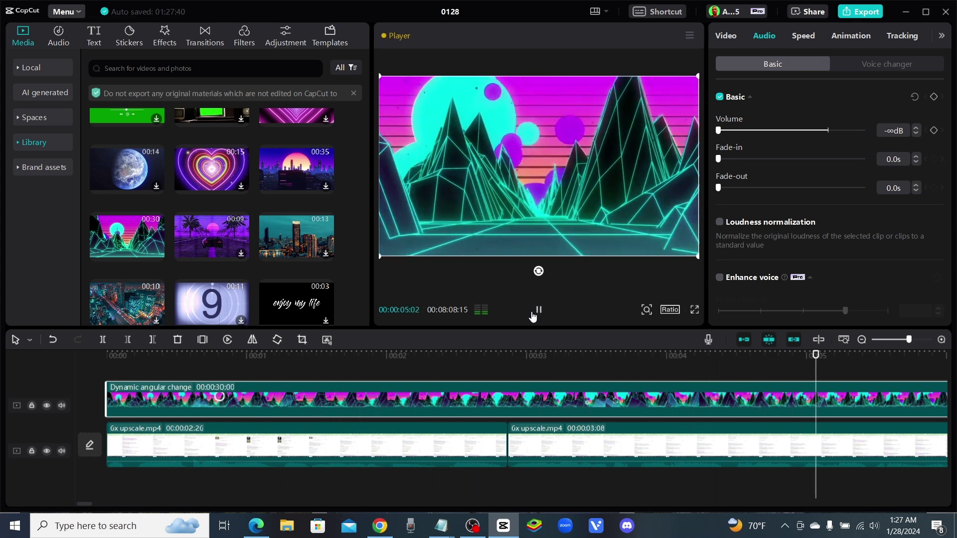
pyautogui.click(538, 309)
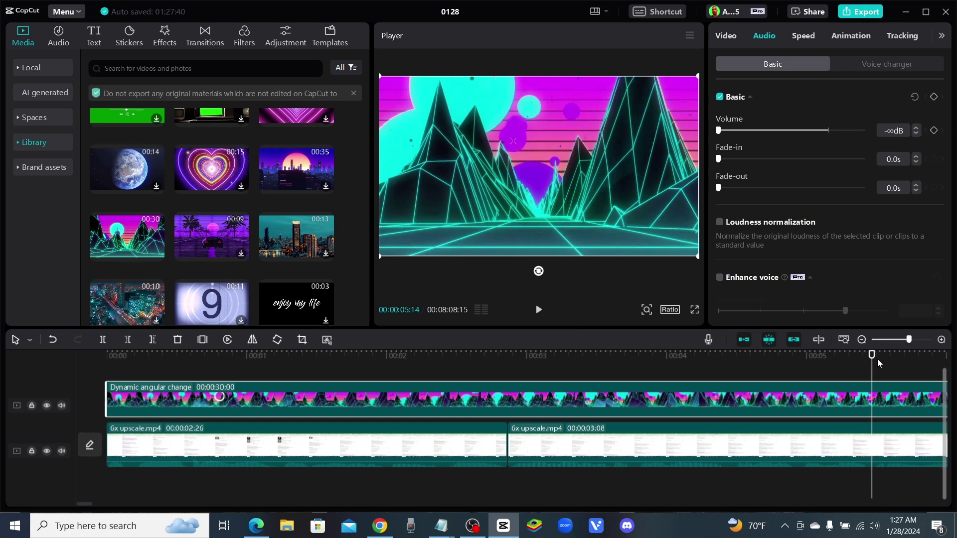
pyautogui.moveTo(872, 355); pyautogui.dragTo(81, 347)
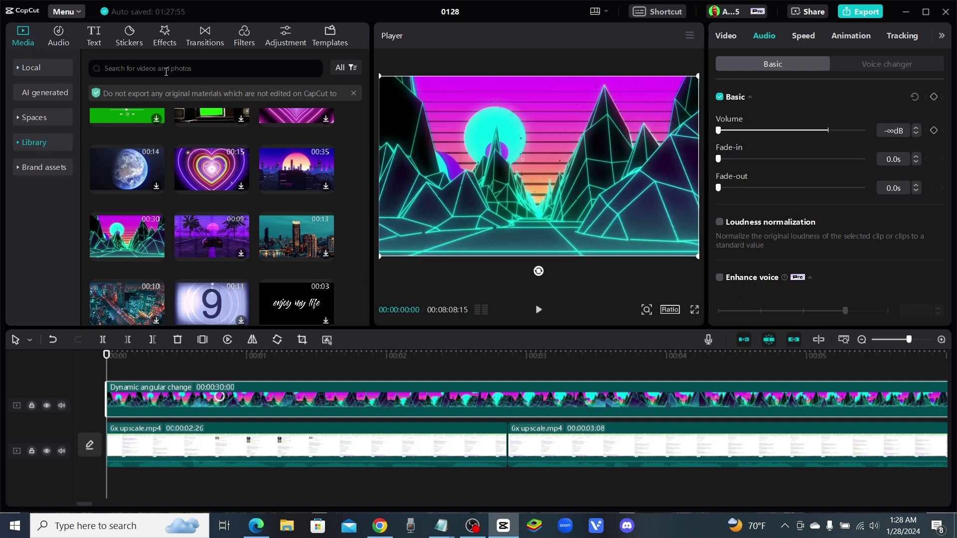
pyautogui.click(167, 70)
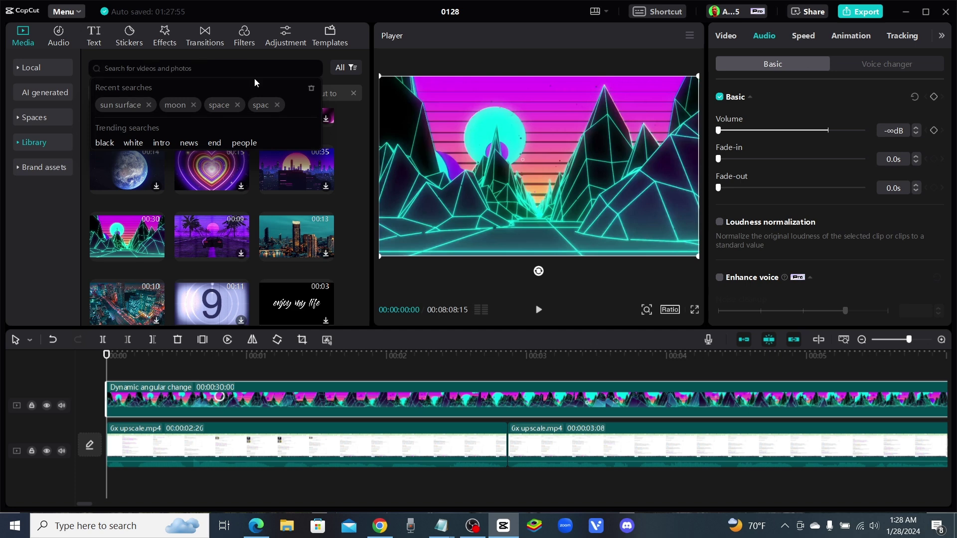
pyautogui.click(54, 262)
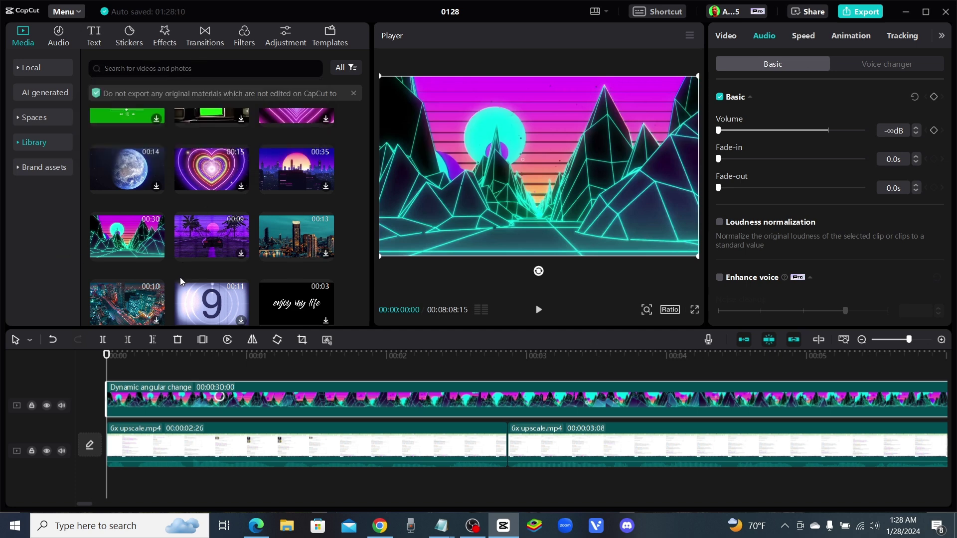
pyautogui.moveTo(98, 233)
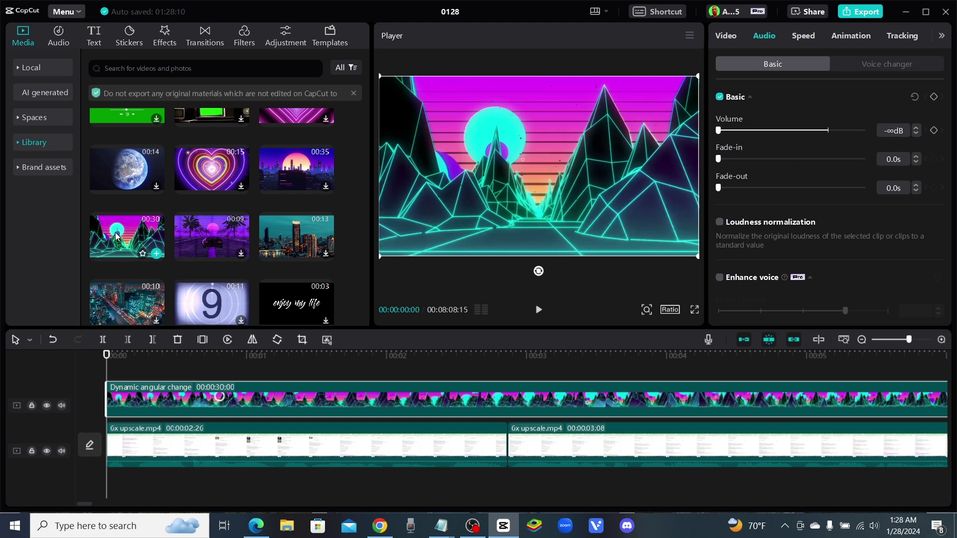
pyautogui.moveTo(107, 234); pyautogui.dragTo(157, 402)
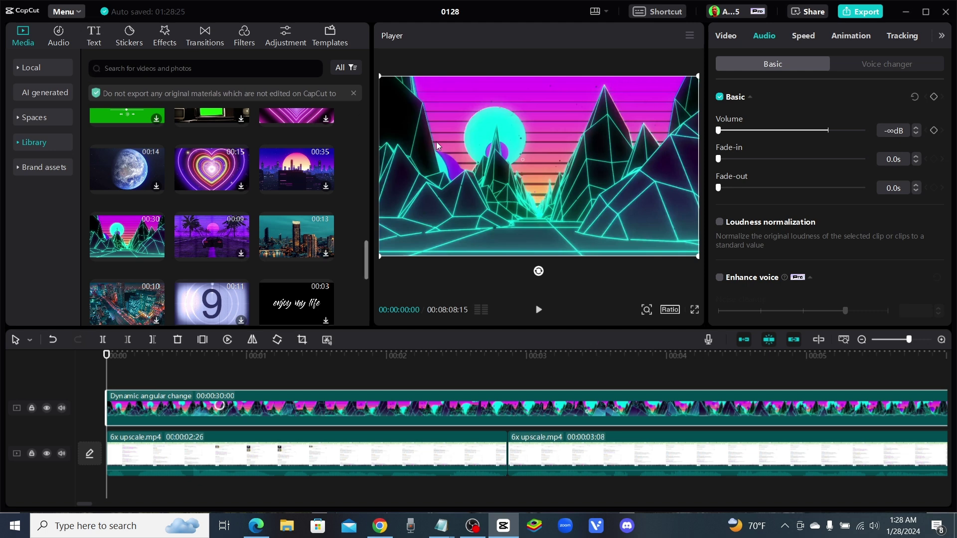
# Add the Color Butterflies video effect on a track above the overlay clip and align its start with the beginning of the timeline.
pyautogui.click(165, 36)
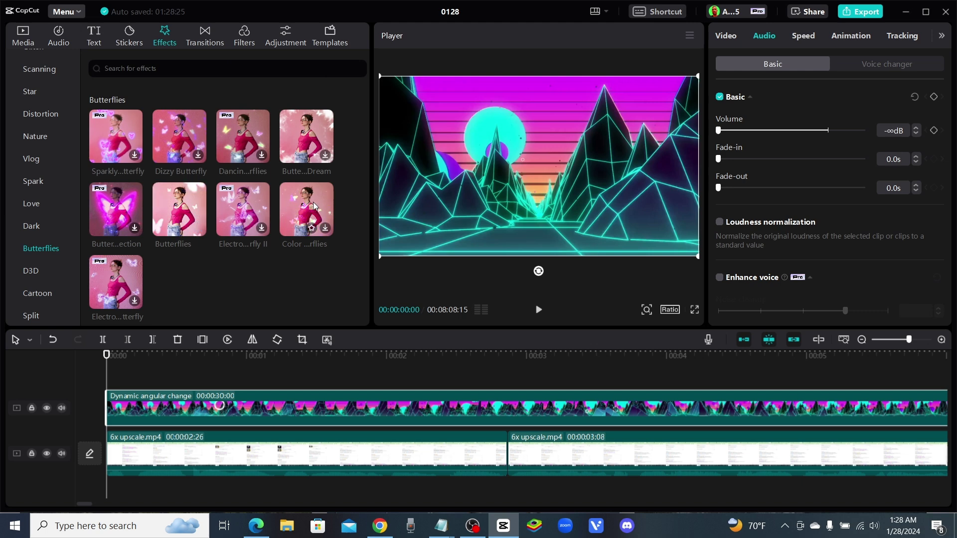
pyautogui.moveTo(179, 210); pyautogui.dragTo(122, 376)
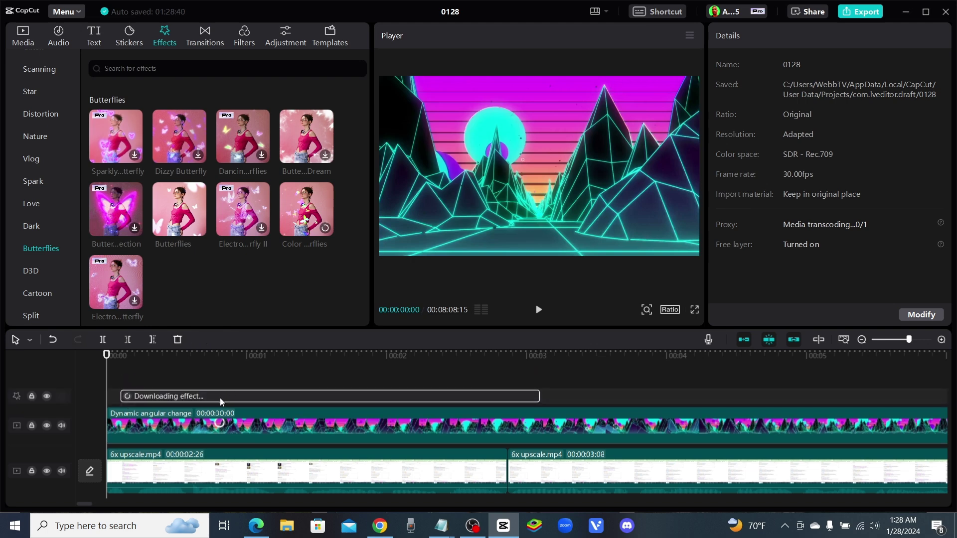
pyautogui.click(293, 397)
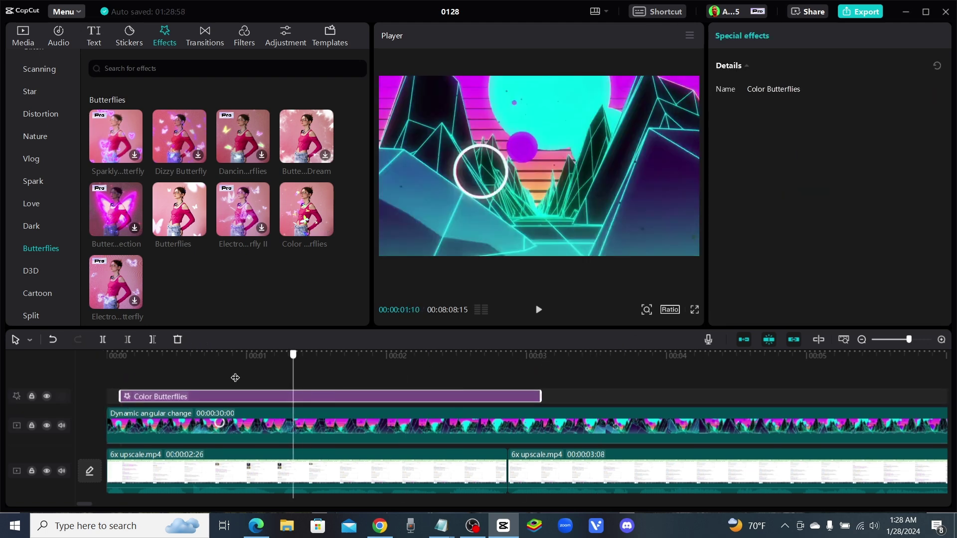
pyautogui.press('Home')
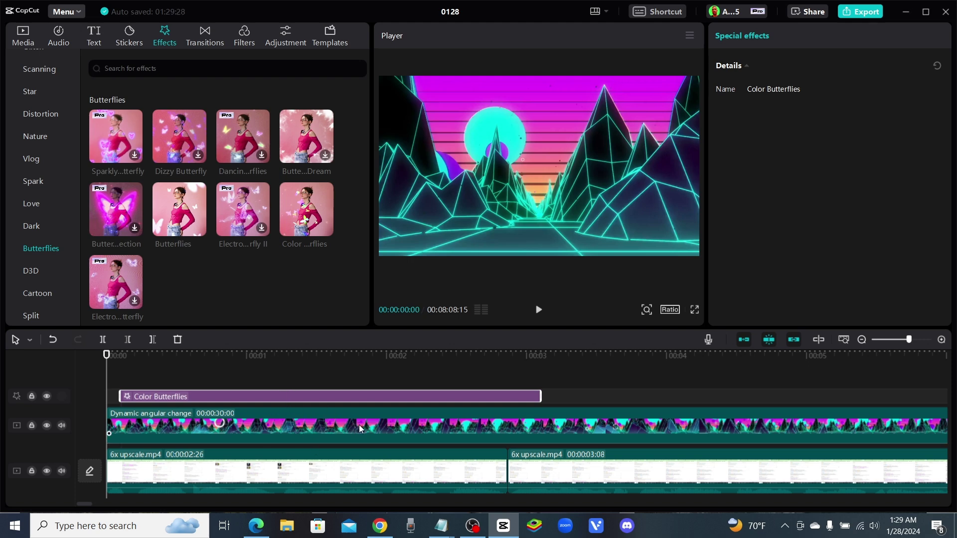
pyautogui.hotkey('ctrl', 'z')
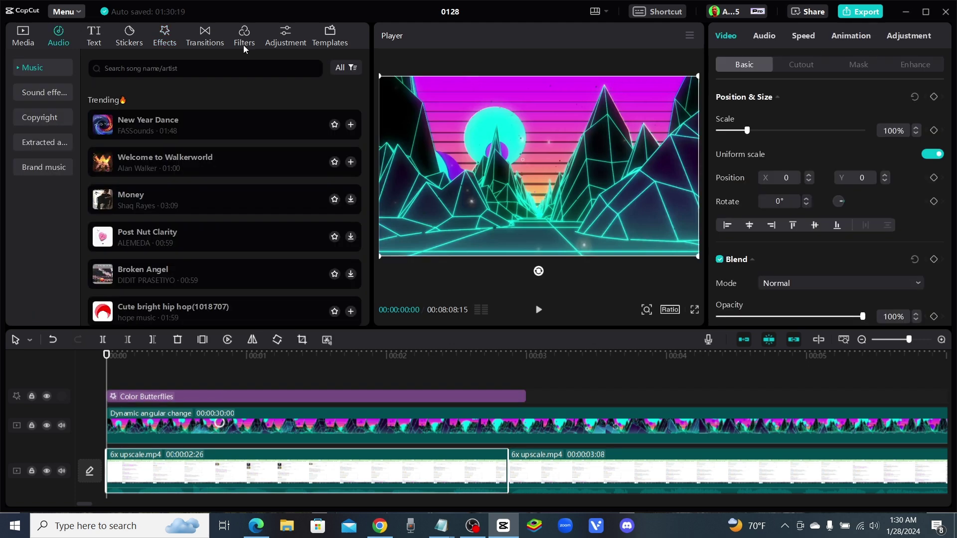
# Generate auto captions for the timeline with English as the spoken language, leaving the option to clear current captions off.
pyautogui.click(93, 43)
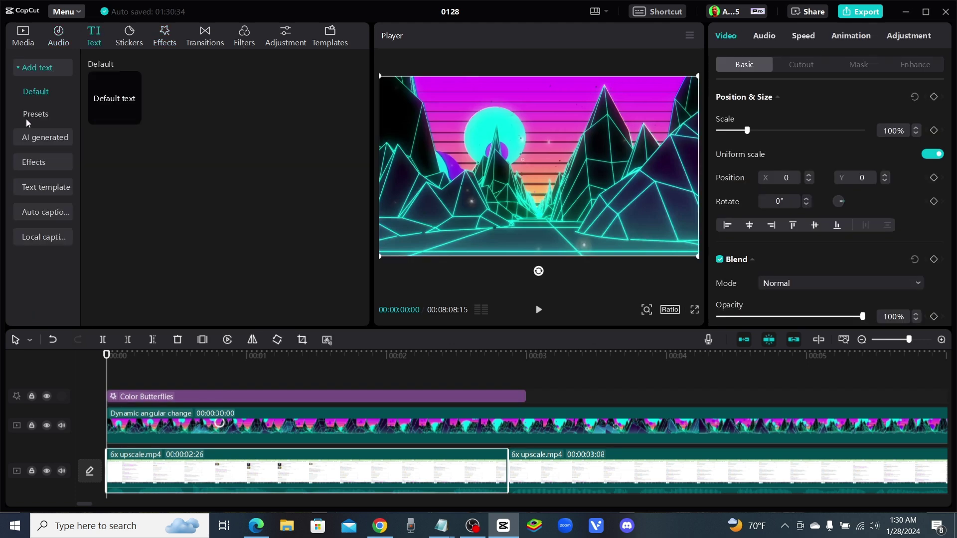
pyautogui.click(44, 214)
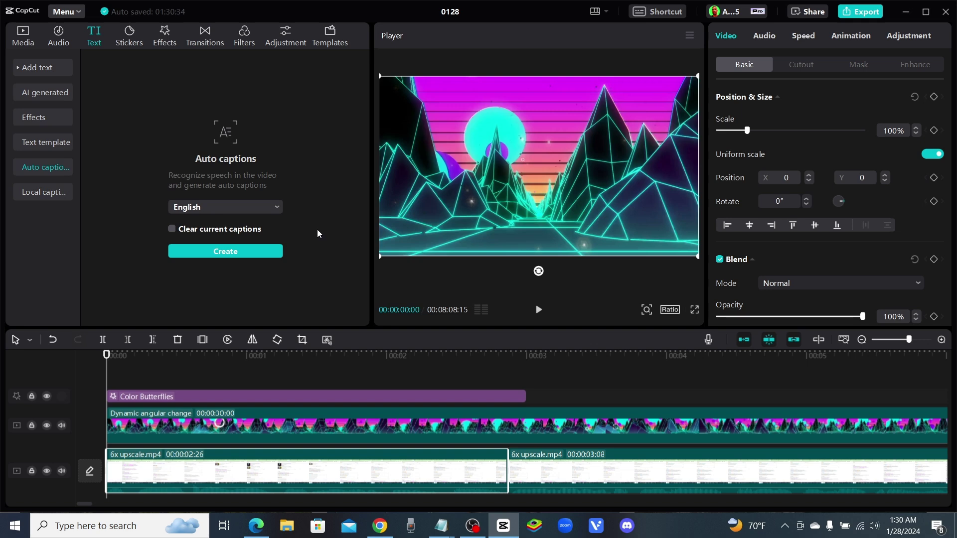
pyautogui.click(208, 210)
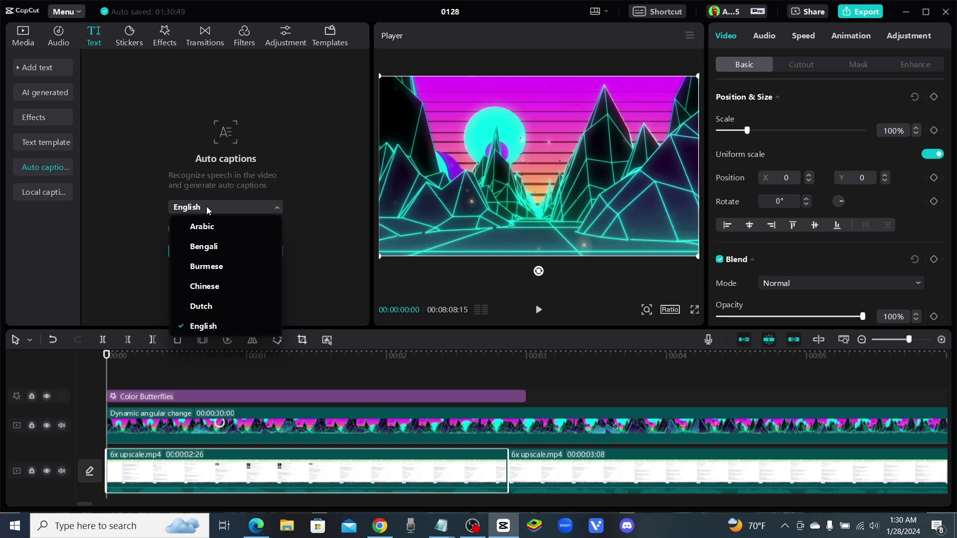
pyautogui.click(208, 210)
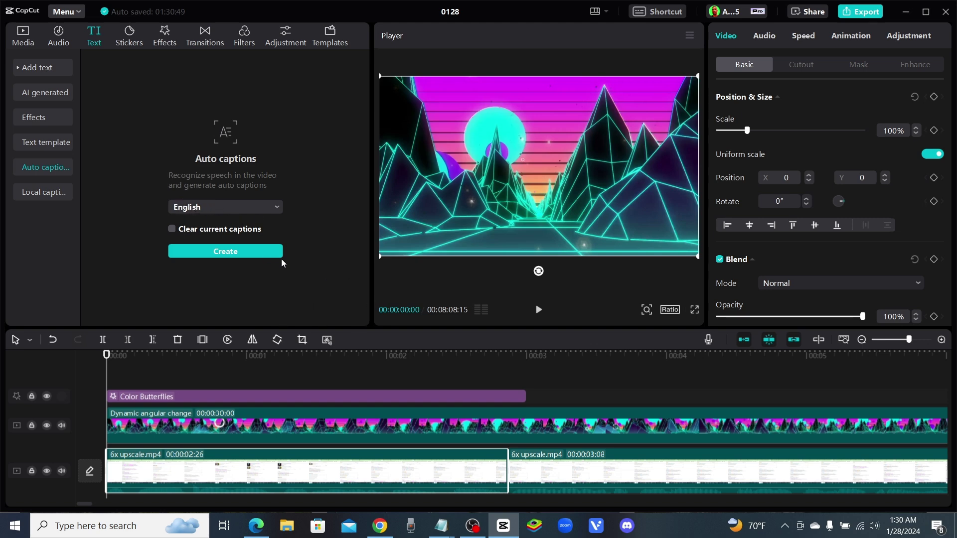
pyautogui.click(227, 252)
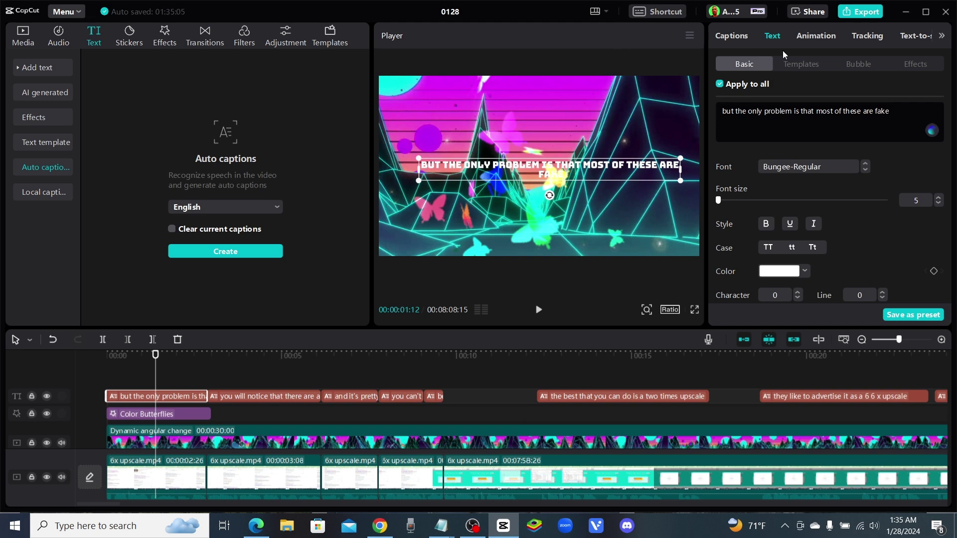
# Move the captions slightly higher in the video frame and apply the Expand caption animation to them.
pyautogui.click(816, 36)
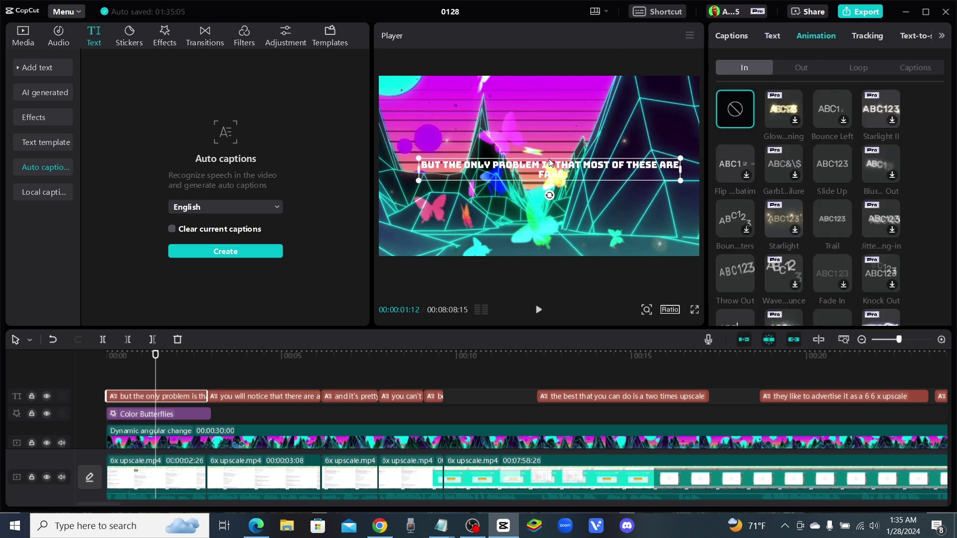
pyautogui.moveTo(552, 169); pyautogui.dragTo(551, 148)
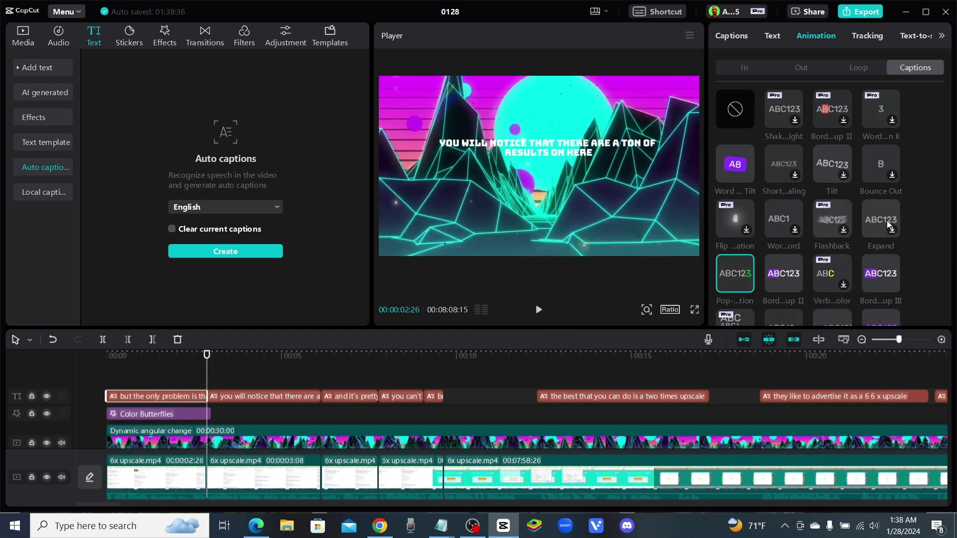
pyautogui.click(883, 220)
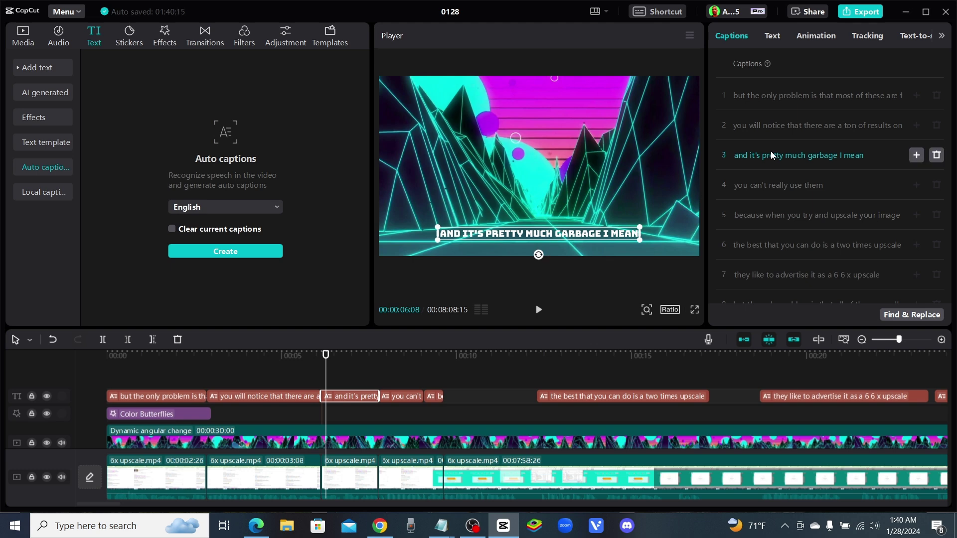
# Split the third caption so that "garbage I mean" becomes a separate caption after "and it's pretty much".
pyautogui.click(806, 153)
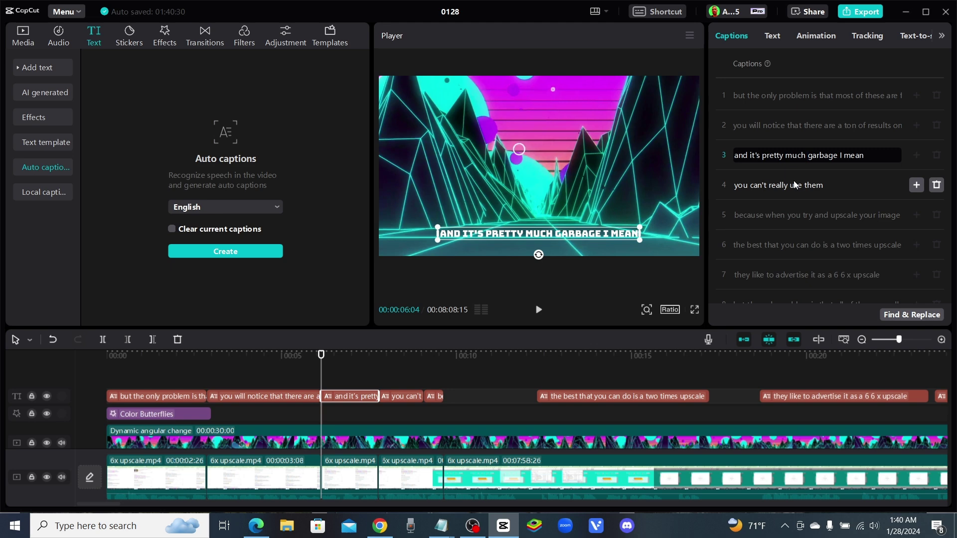
pyautogui.press('Return')
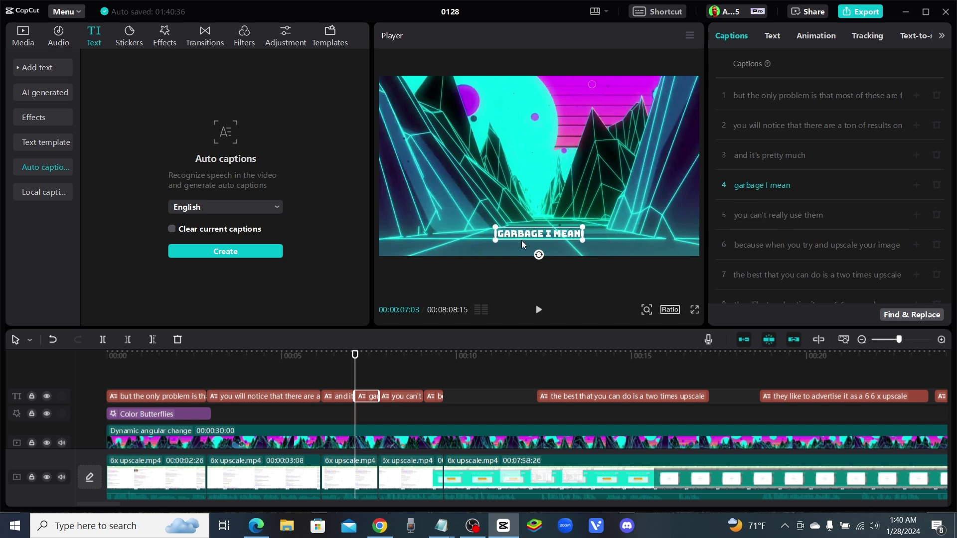
# Add the Glare III transition at the cut between the first two 6x upscale.mp4 clips.
pyautogui.moveTo(355, 355); pyautogui.dragTo(208, 367)
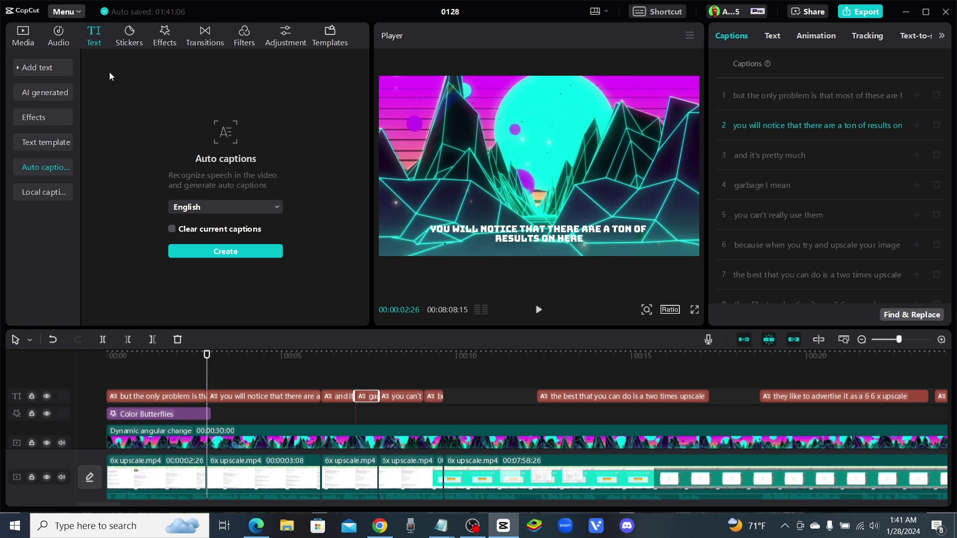
pyautogui.click(211, 39)
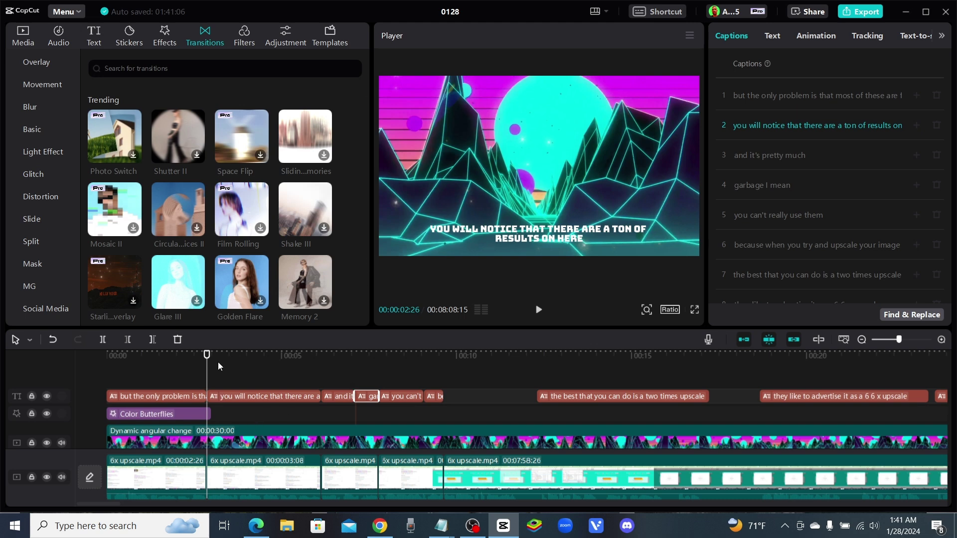
pyautogui.moveTo(209, 364); pyautogui.dragTo(172, 372)
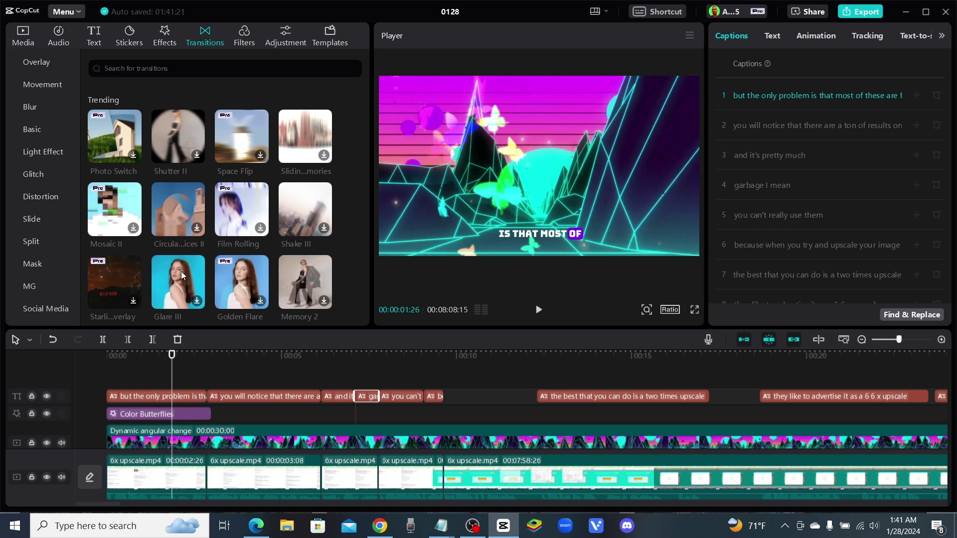
pyautogui.moveTo(166, 282)
pyautogui.mouseDown()
pyautogui.moveTo(200, 319)
pyautogui.moveTo(204, 491)
pyautogui.mouseUp()
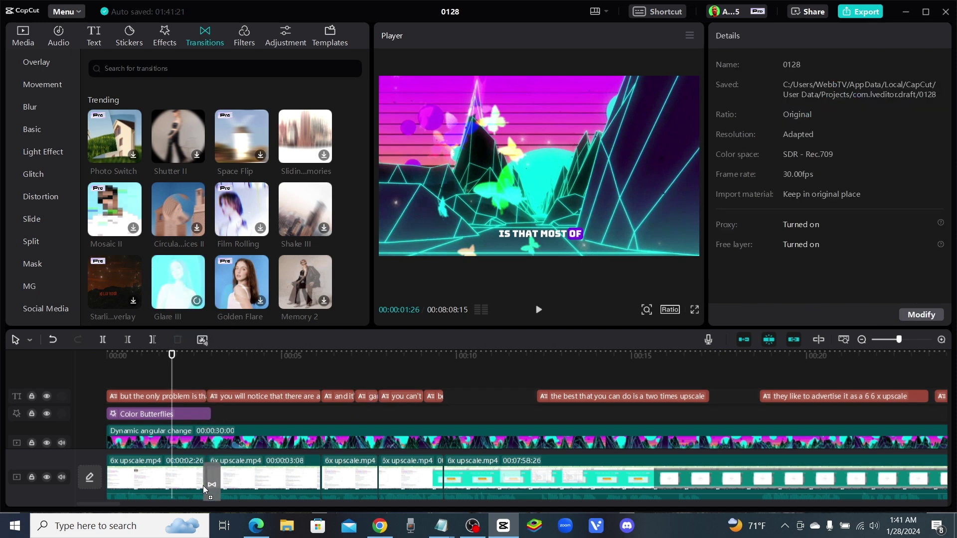
# Play the timeline from 00:00:01:03 to check the transition between the first two clips, and browse the trending transitions.
pyautogui.click(145, 362)
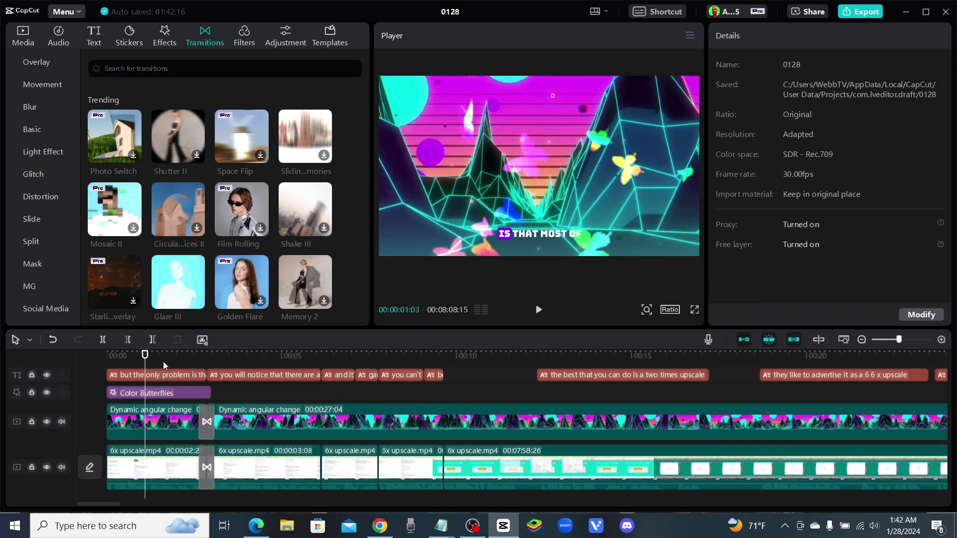
pyautogui.click(537, 311)
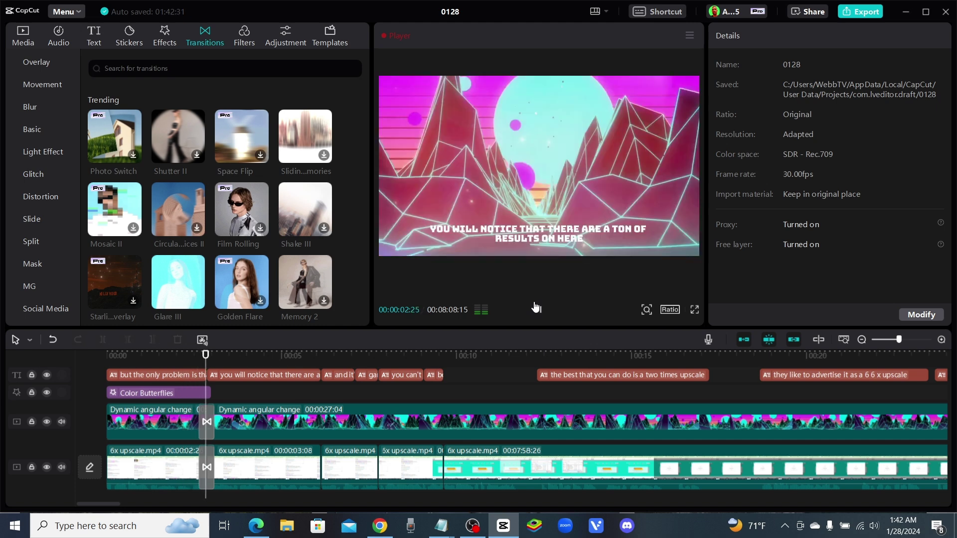
pyautogui.click(536, 308)
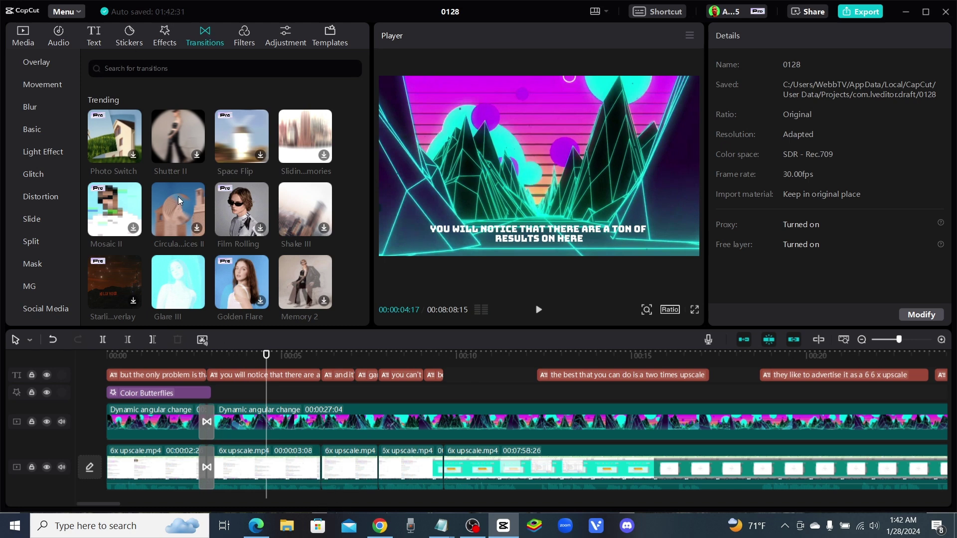
pyautogui.scroll(-3, 185, 225)
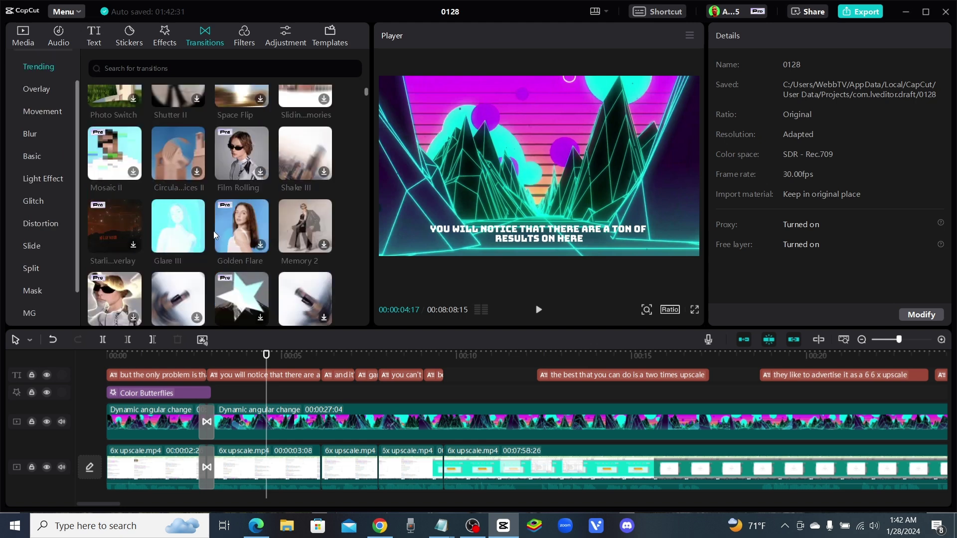
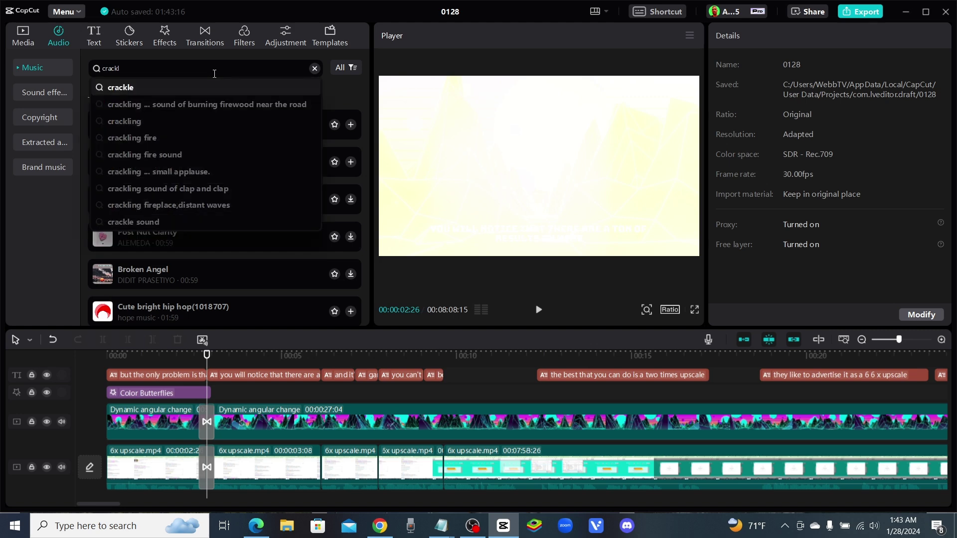
# Search the music library for "crackle", preview the bonfire sound, and add the Cracked shell audio to the timeline under the first transition.
pyautogui.write('e')
pyautogui.press('Return')
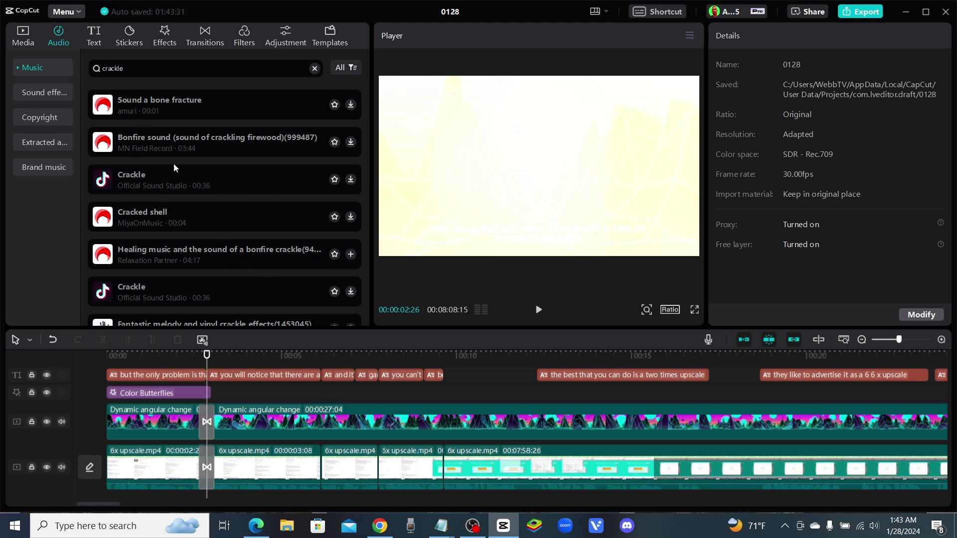
pyautogui.click(200, 142)
pyautogui.scroll(-1, 165, 224)
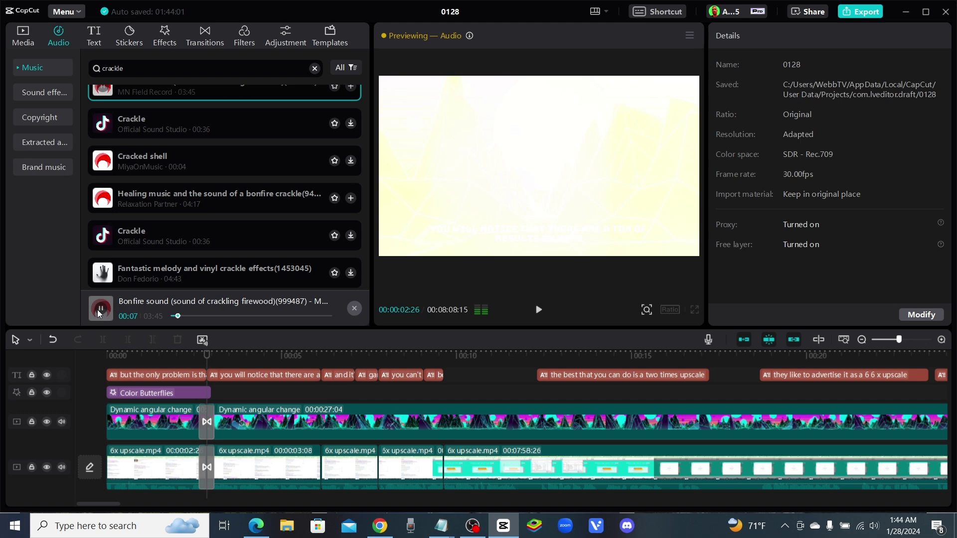
pyautogui.click(163, 158)
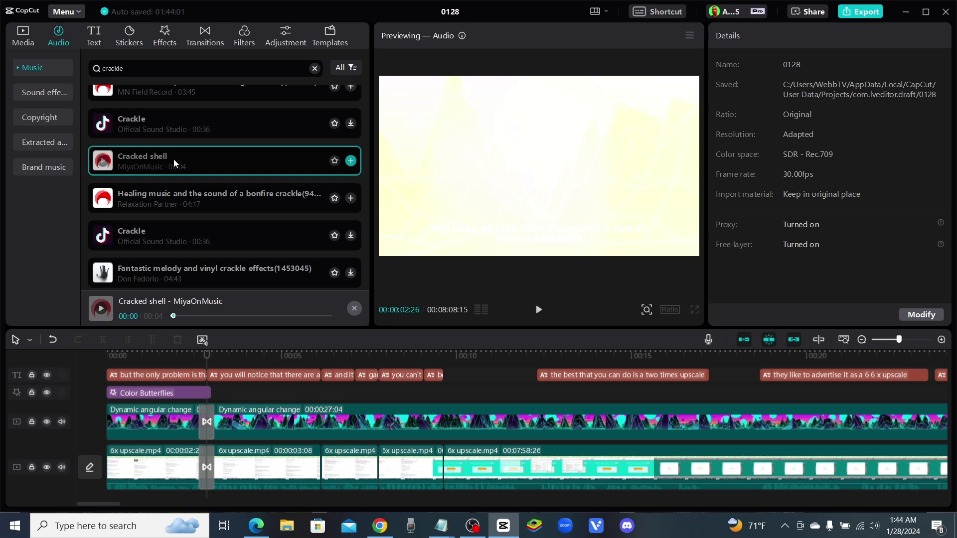
pyautogui.moveTo(175, 163); pyautogui.dragTo(226, 497)
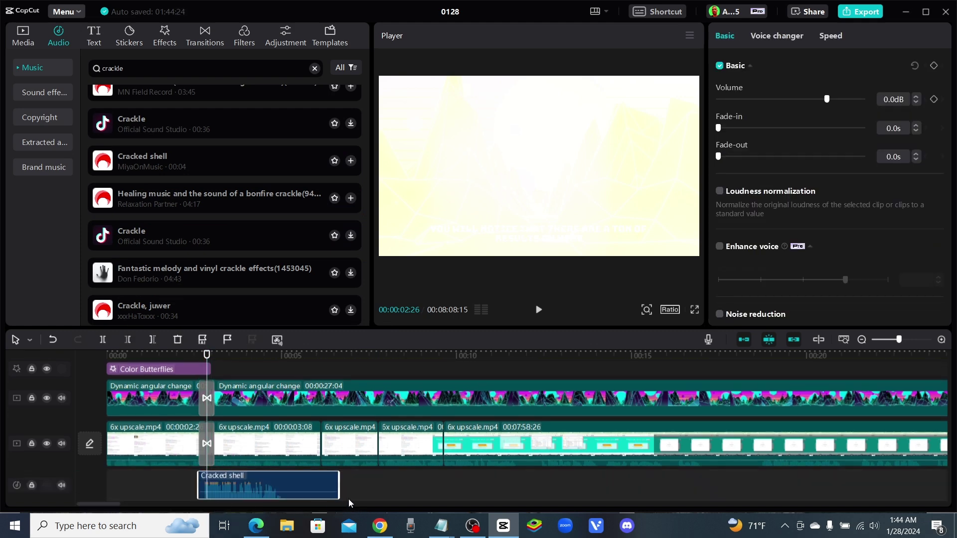
# Shift the Cracked shell audio slightly earlier and trim off everything after the transition's end at 00:00:03:03.
pyautogui.click(942, 340)
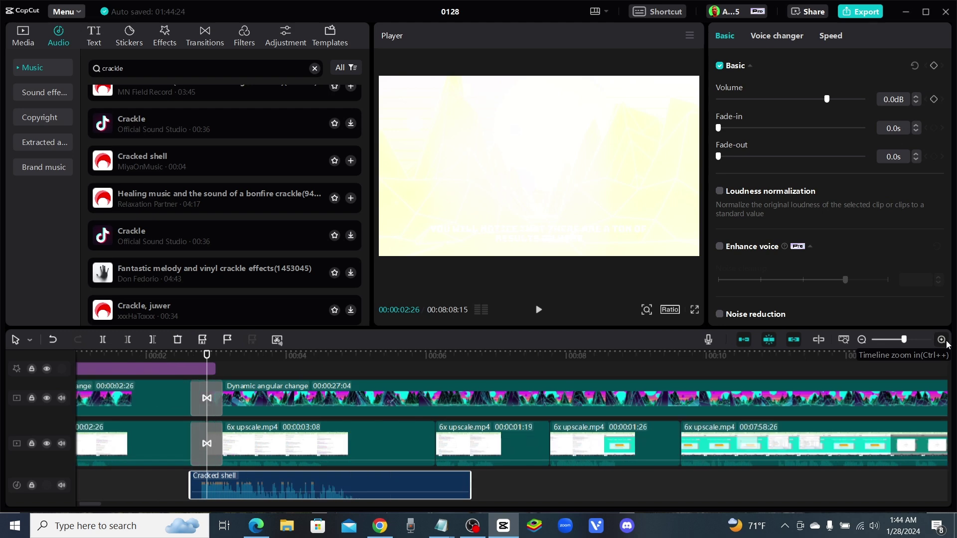
pyautogui.click(942, 340)
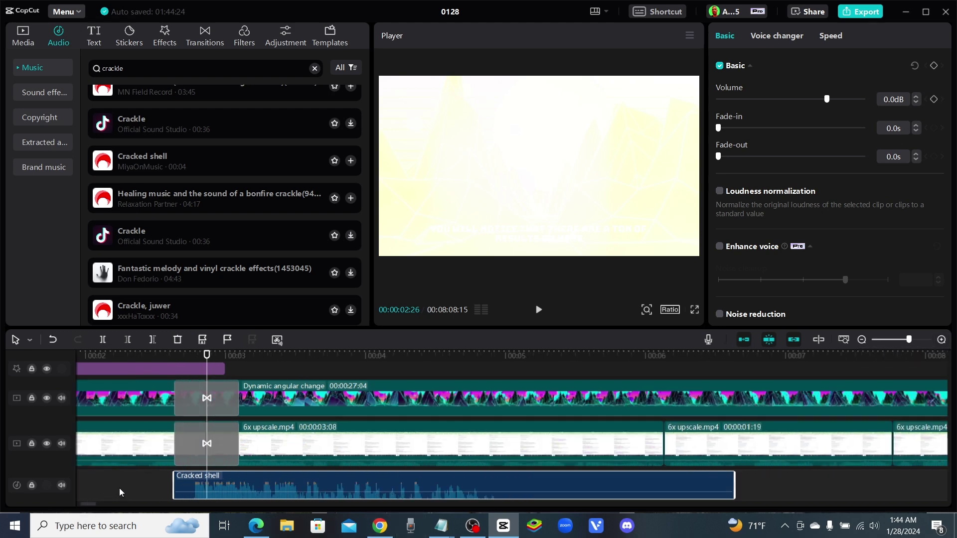
pyautogui.moveTo(80, 504); pyautogui.dragTo(54, 504)
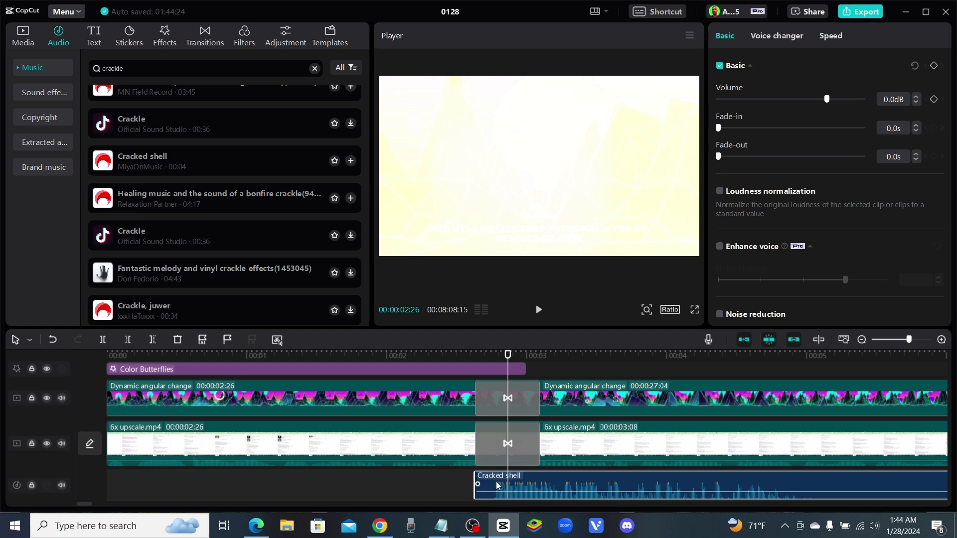
pyautogui.moveTo(591, 482); pyautogui.dragTo(567, 486)
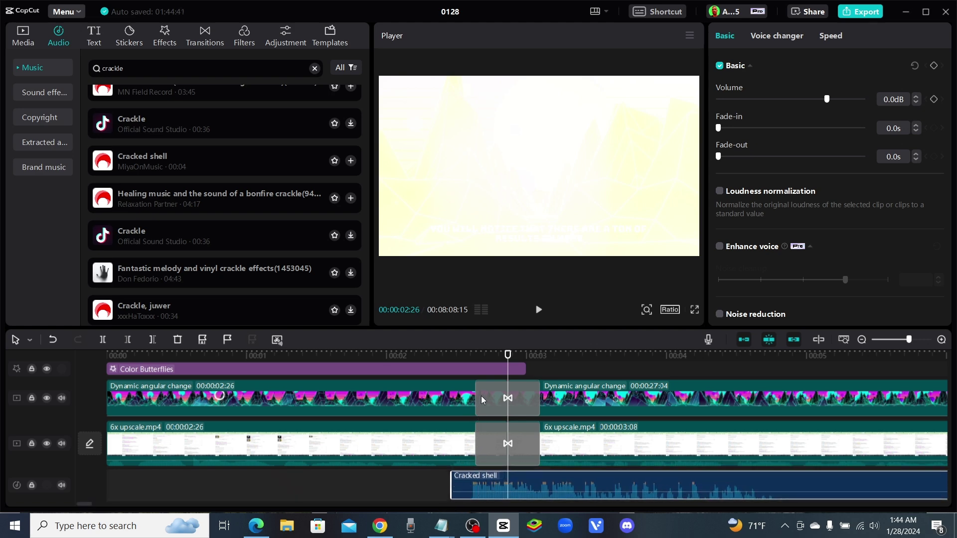
pyautogui.click(540, 357)
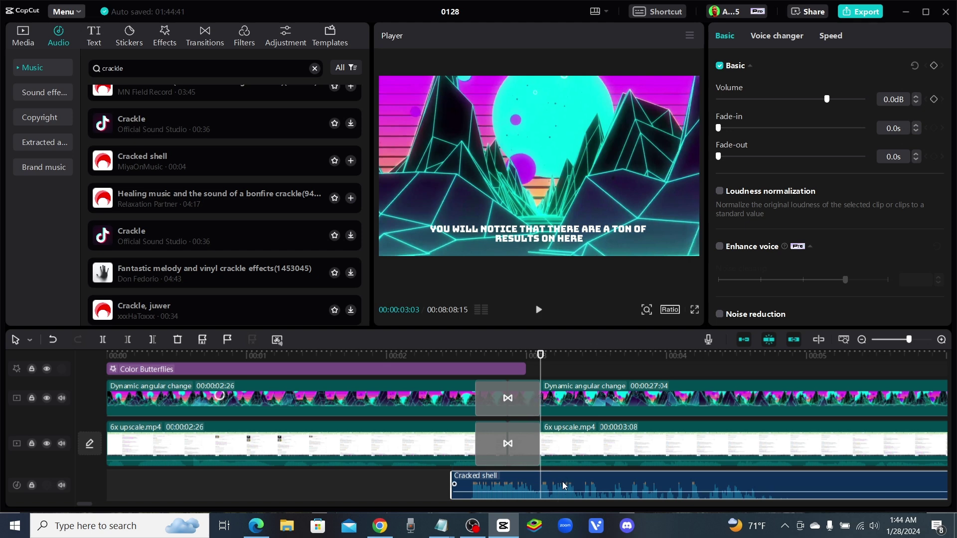
pyautogui.click(153, 342)
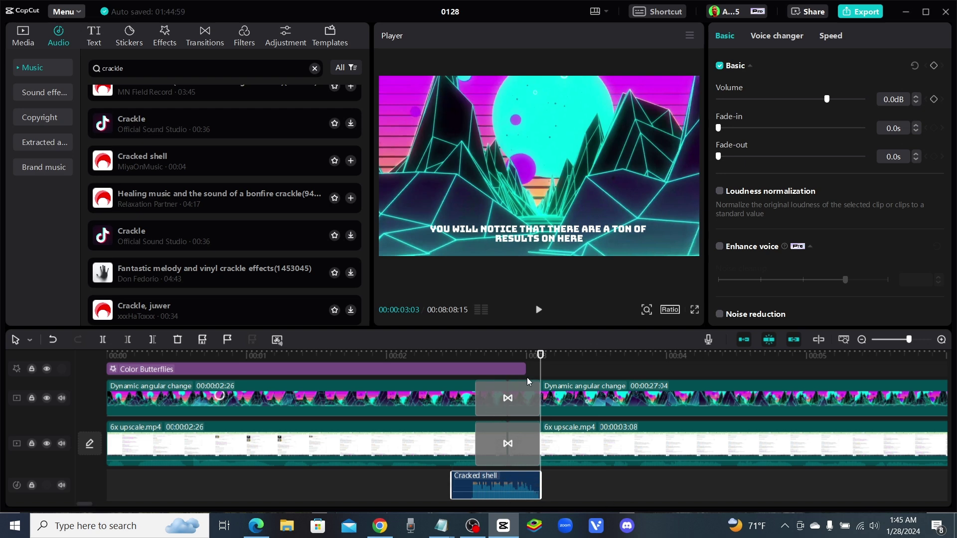
# Play the timeline from 00:00:01:28 through the transition to check the trimmed sound, and return the playhead to 00:00:02:08.
pyautogui.click(378, 357)
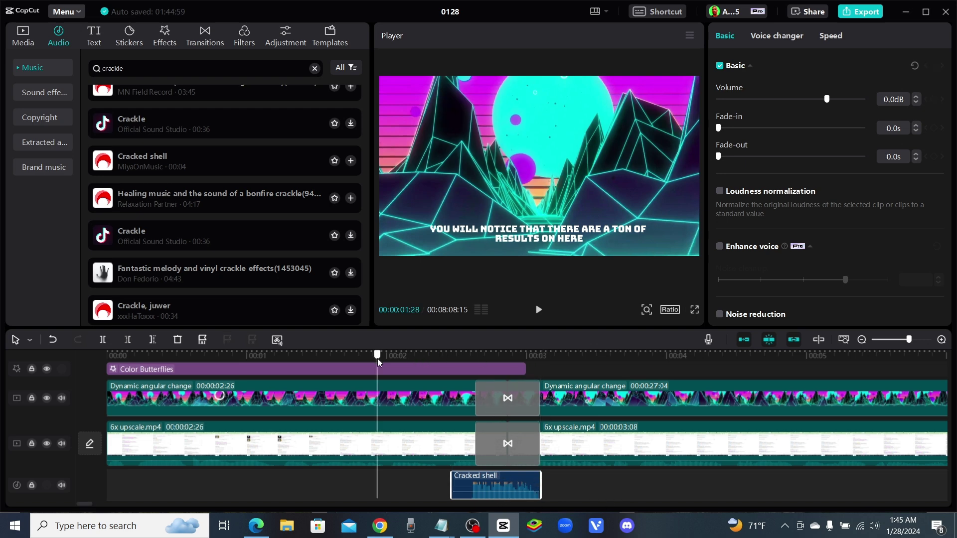
pyautogui.click(539, 310)
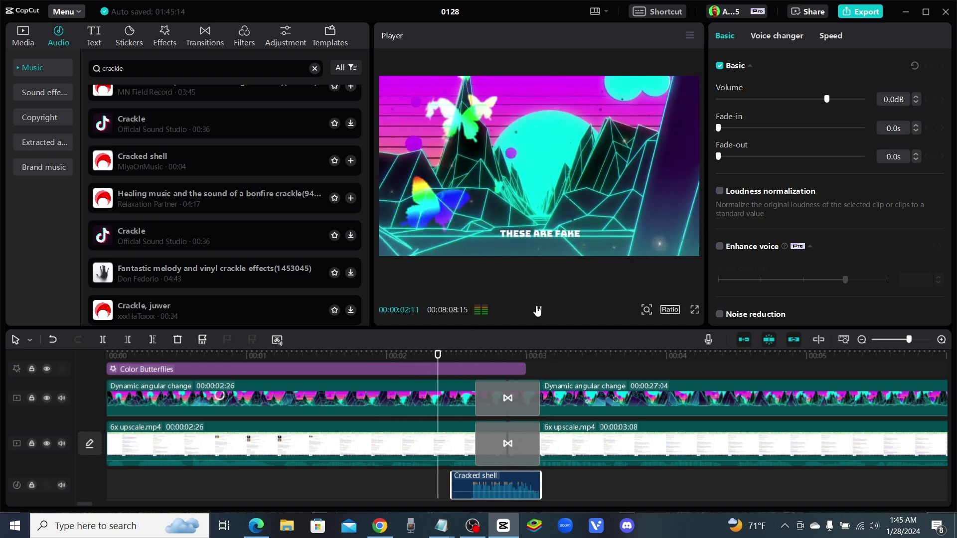
pyautogui.click(538, 310)
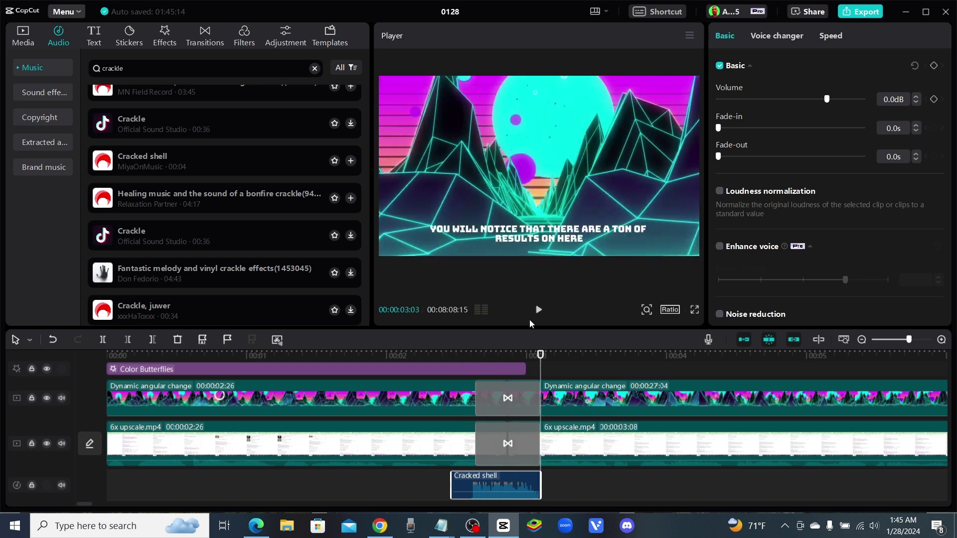
pyautogui.click(424, 355)
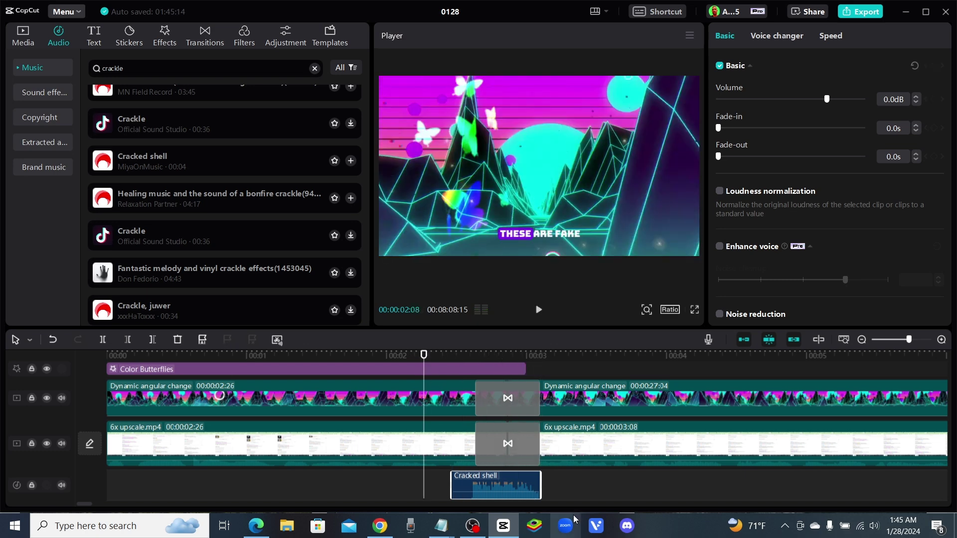
# Lower the Cracked shell audio volume to about -17.5 dB and play the transition to check the sound level.
pyautogui.moveTo(502, 499)
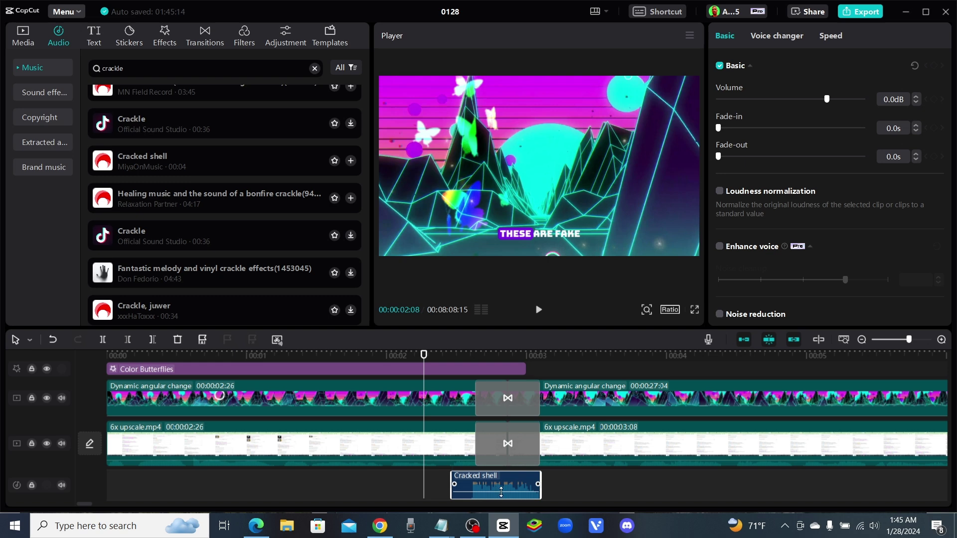
pyautogui.moveTo(501, 492); pyautogui.dragTo(500, 498)
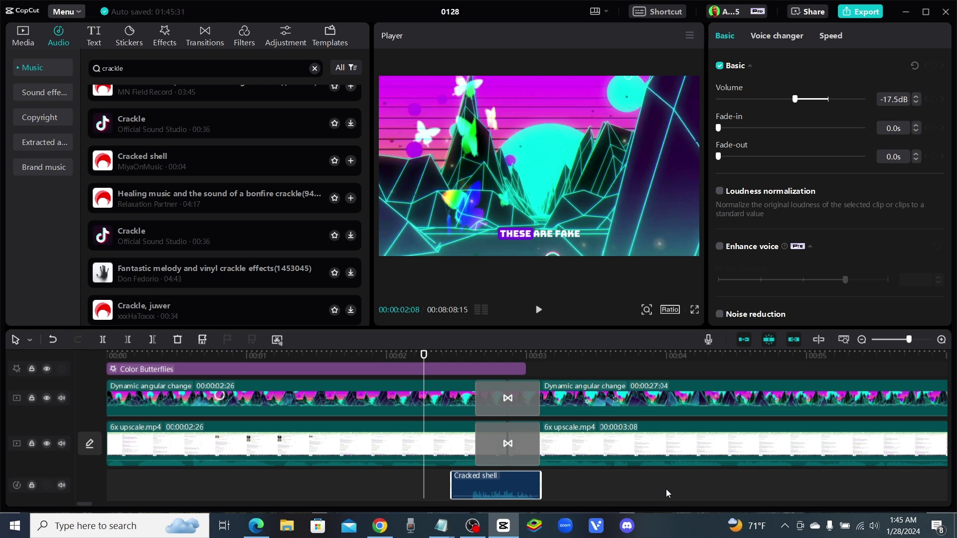
pyautogui.click(539, 310)
pyautogui.click(539, 310)
# Add the LOL speech bubble sticker to the timeline at 00:00:02:23 on a track above the captions.
pyautogui.scroll(2, 530, 385)
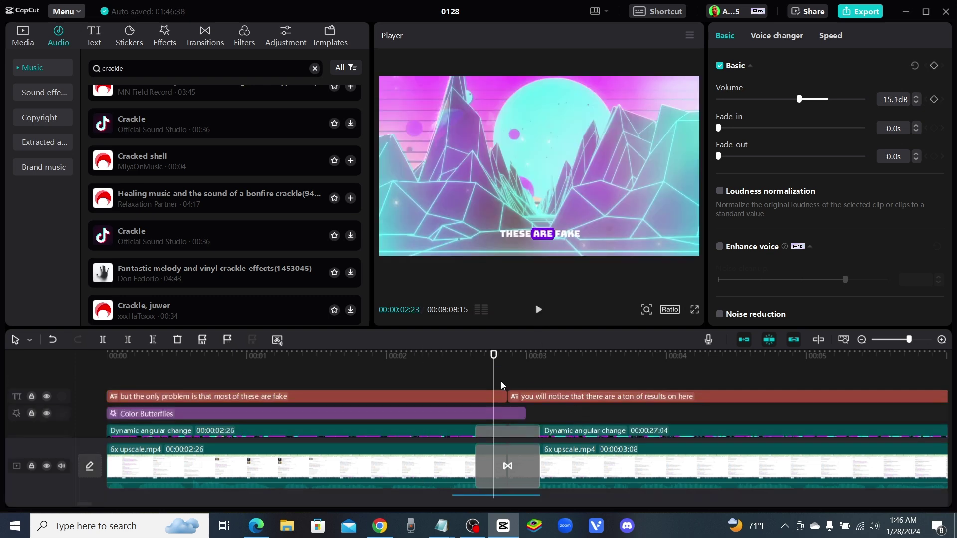
pyautogui.click(131, 36)
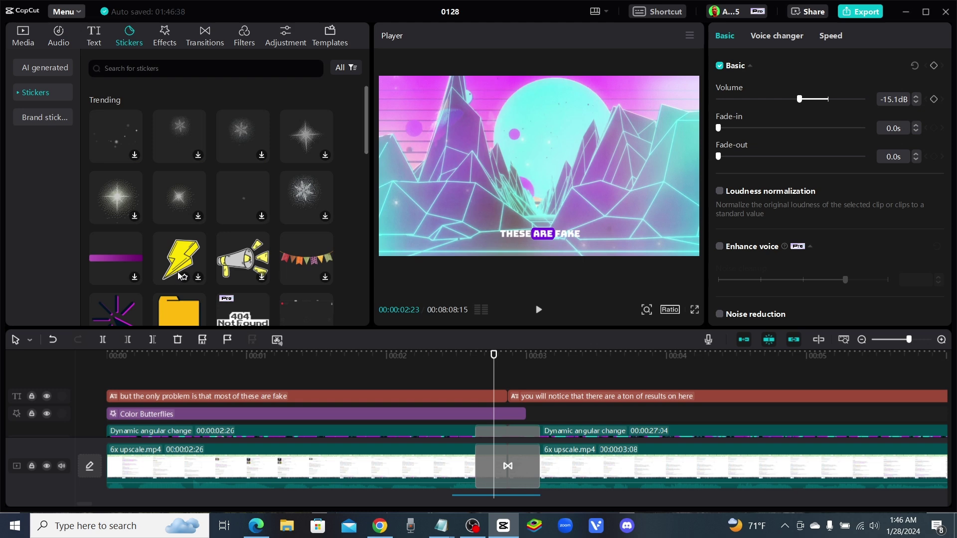
pyautogui.scroll(-1, 182, 276)
pyautogui.scroll(-2, 253, 289)
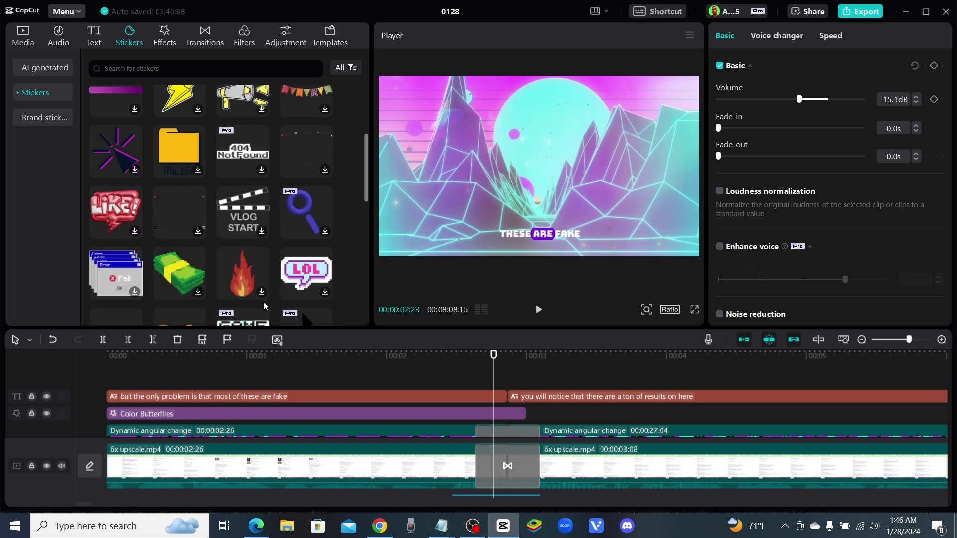
pyautogui.click(303, 275)
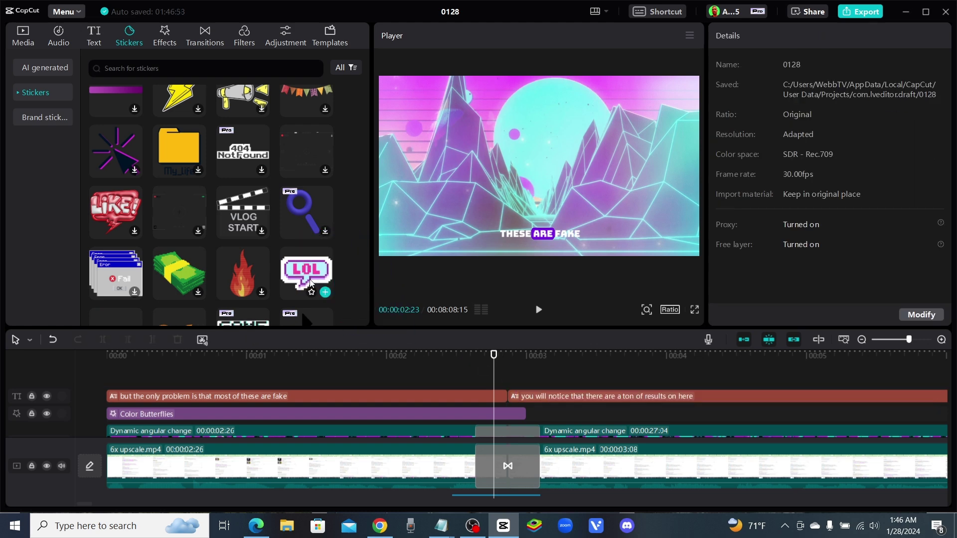
pyautogui.moveTo(308, 277); pyautogui.dragTo(327, 292)
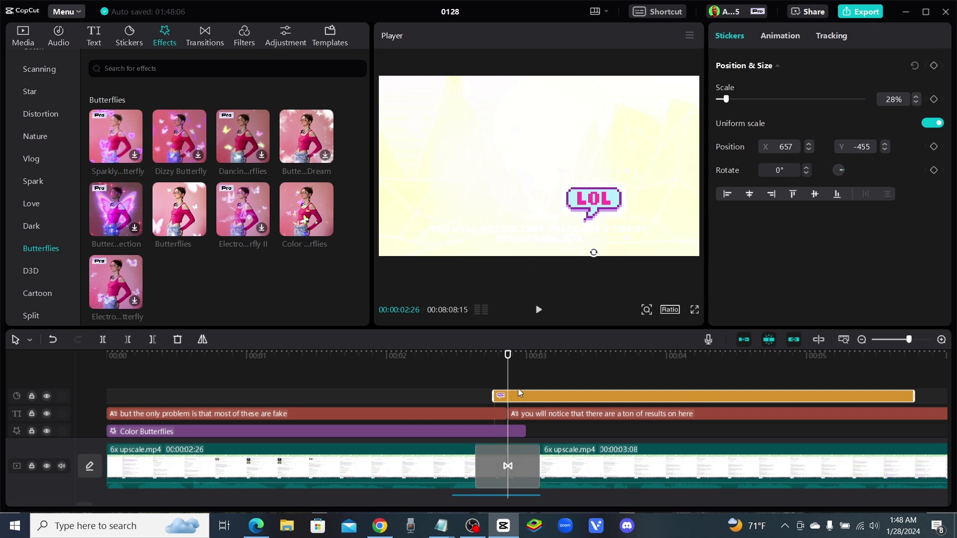
# Apply the Slide Left entrance animation to the LOL sticker and place the playhead at 00:00:02:20, just before it.
pyautogui.click(786, 36)
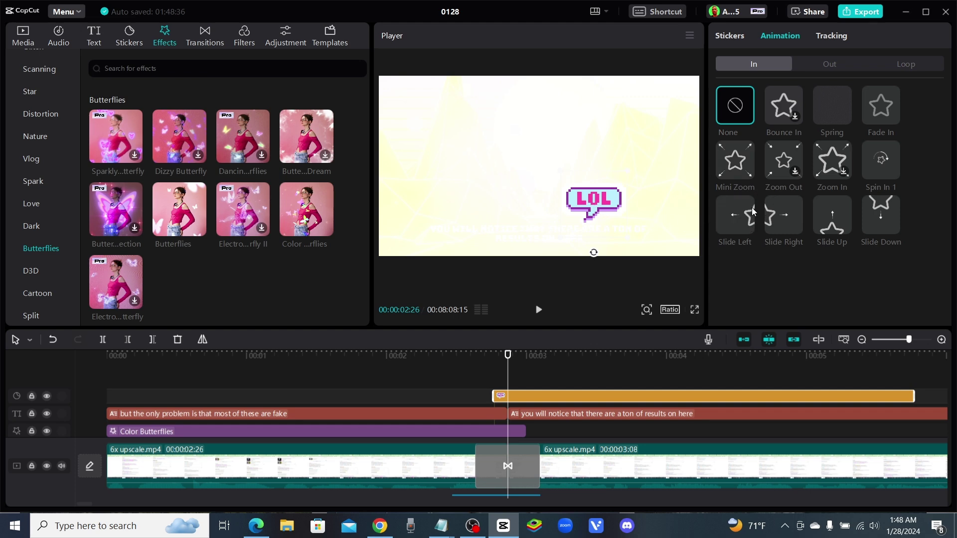
pyautogui.click(731, 214)
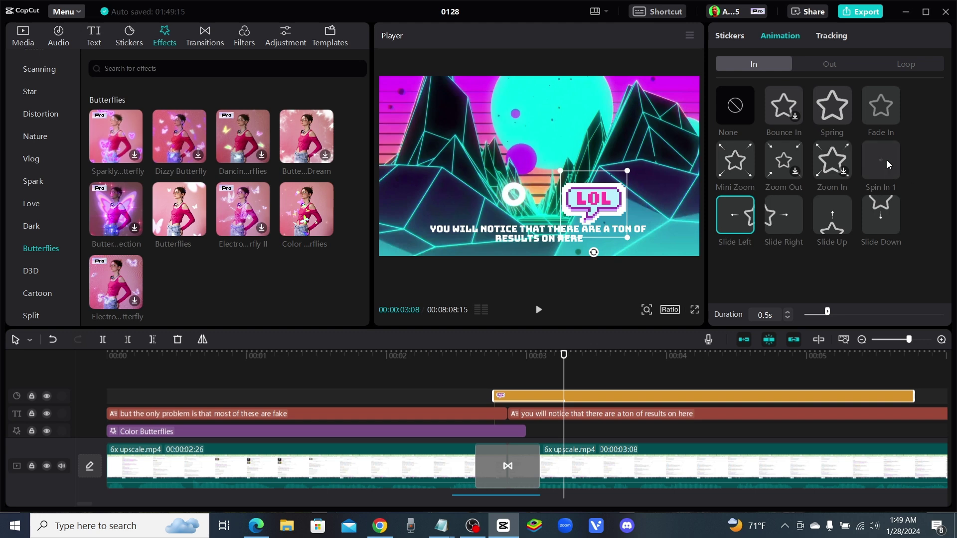
pyautogui.click(480, 369)
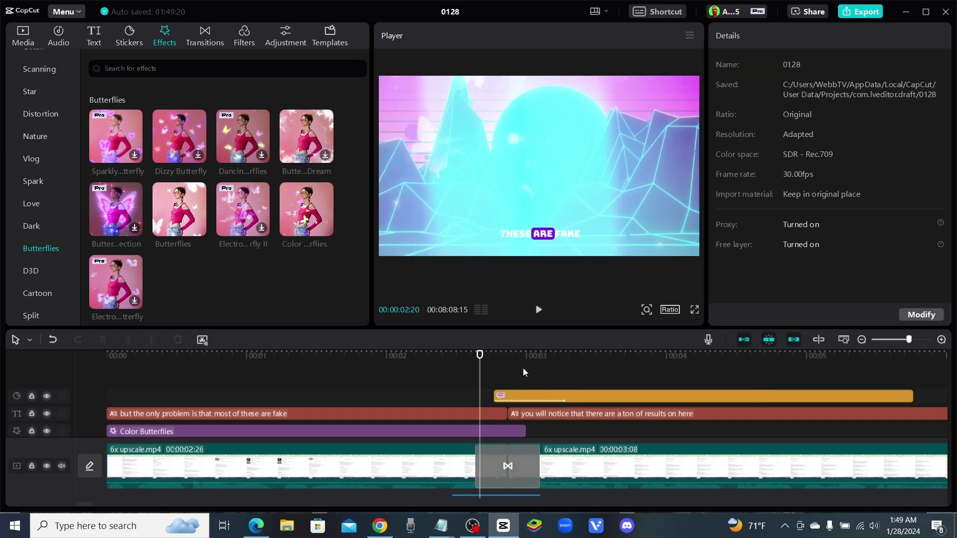
# Scrub the timeline across the LOL sticker's entrance animation from 00:00:02:23 and leave the playhead at 00:00:02:28.
pyautogui.click(492, 357)
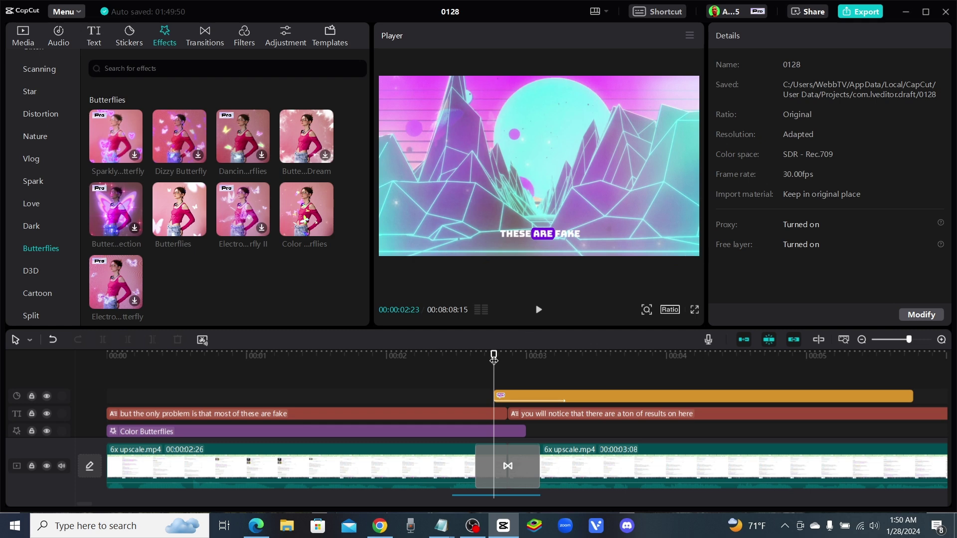
pyautogui.moveTo(494, 355); pyautogui.dragTo(584, 361)
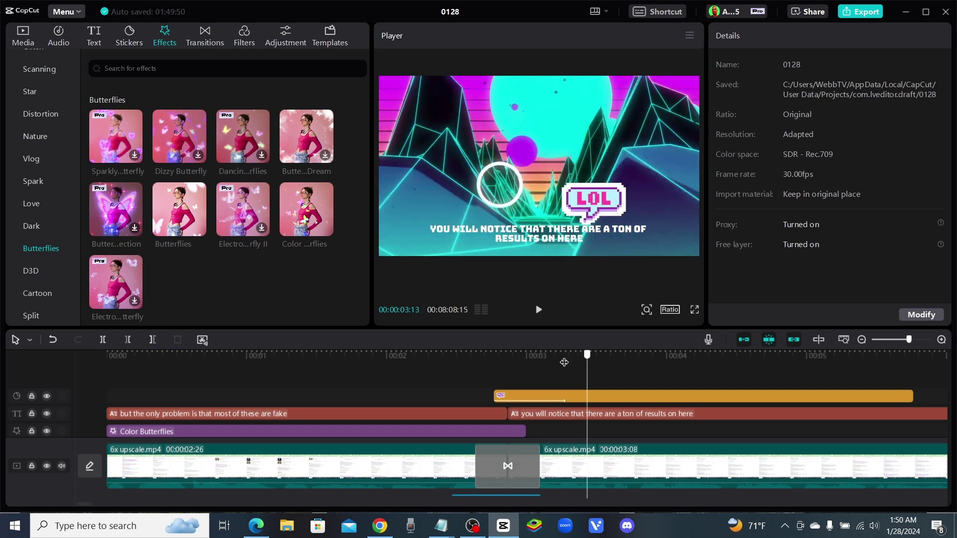
pyautogui.click(517, 356)
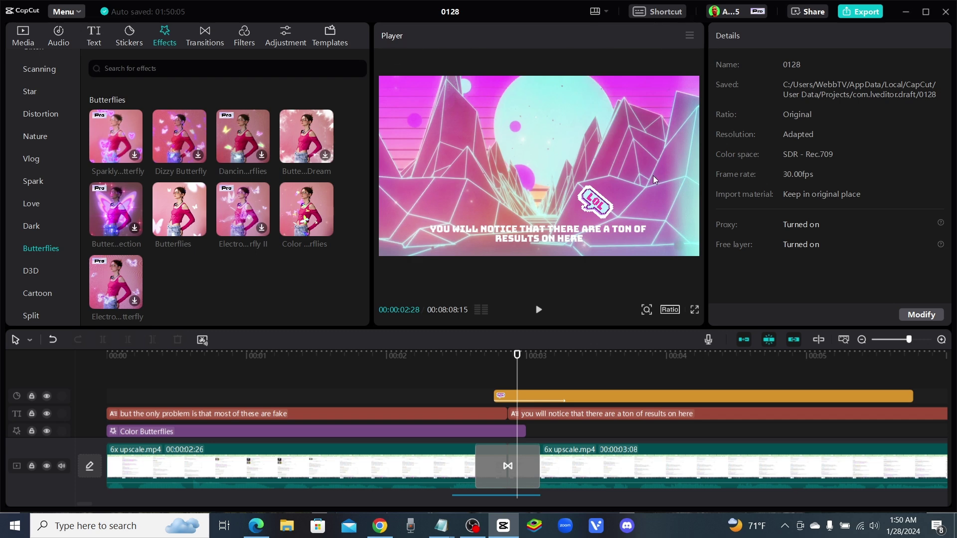
# View the still frame export settings for the current frame and close them without exporting.
pyautogui.click(689, 36)
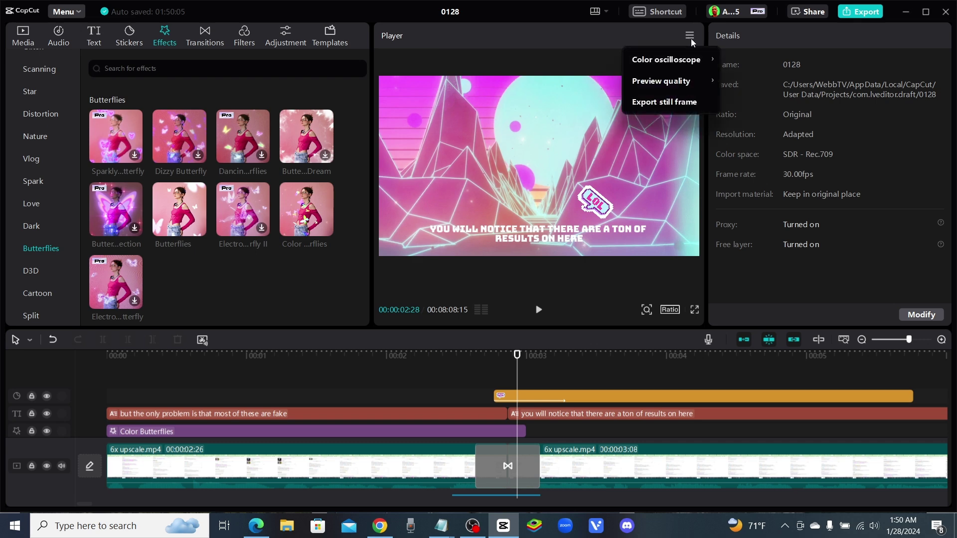
pyautogui.click(669, 104)
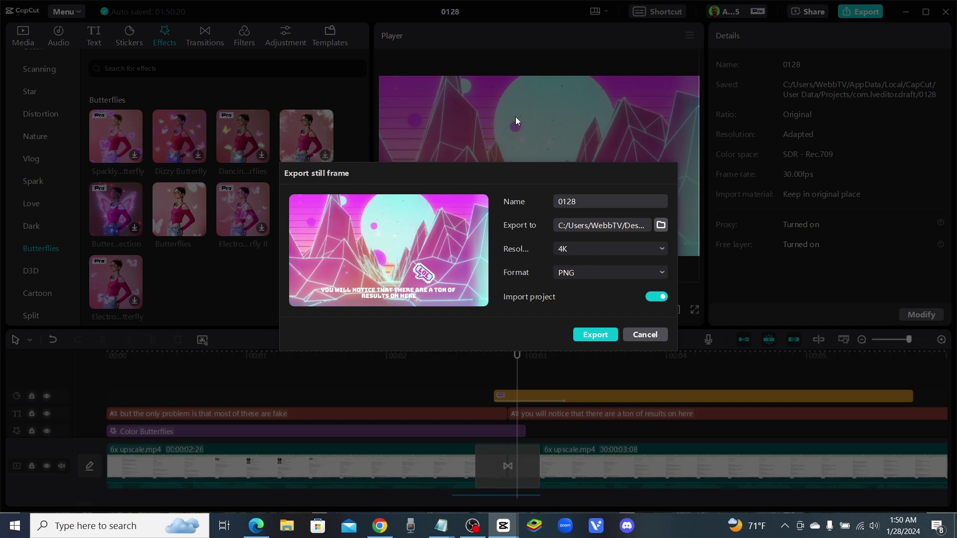
pyautogui.click(646, 335)
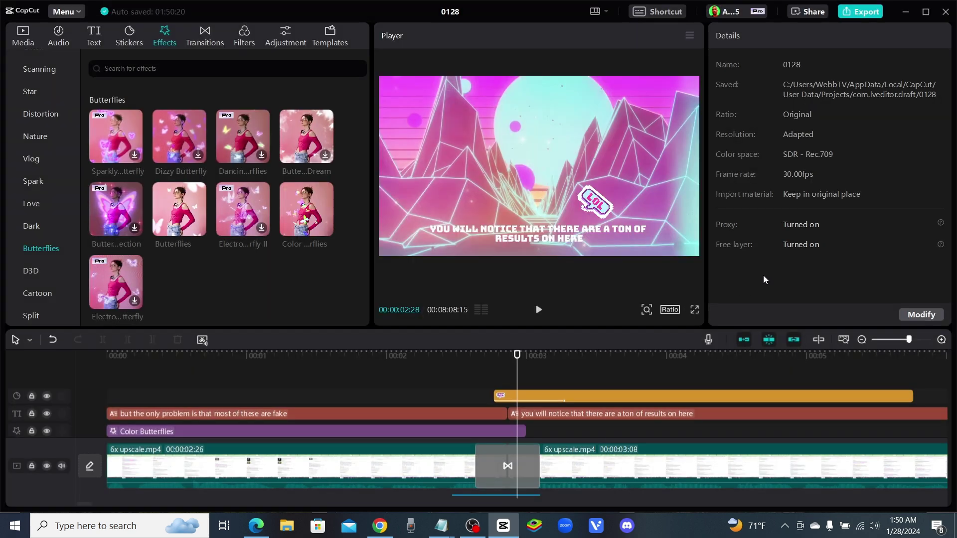
# Search the sound effects for "hip hop" and add Japanese style healing Hip Hop Night Routine(857843) at 00:00:00:00 on a new track below Cracked shell.
pyautogui.scroll(-2, 362, 380)
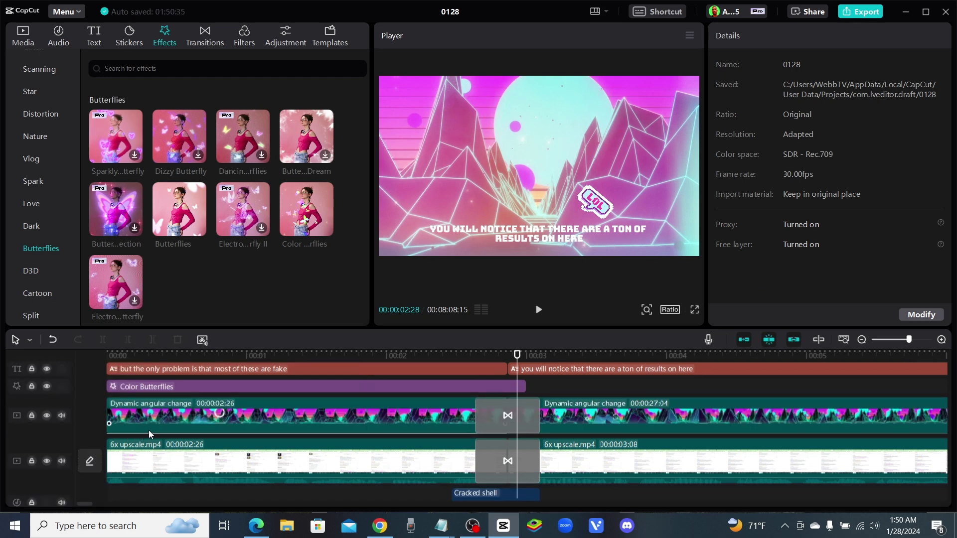
pyautogui.scroll(-2, 467, 466)
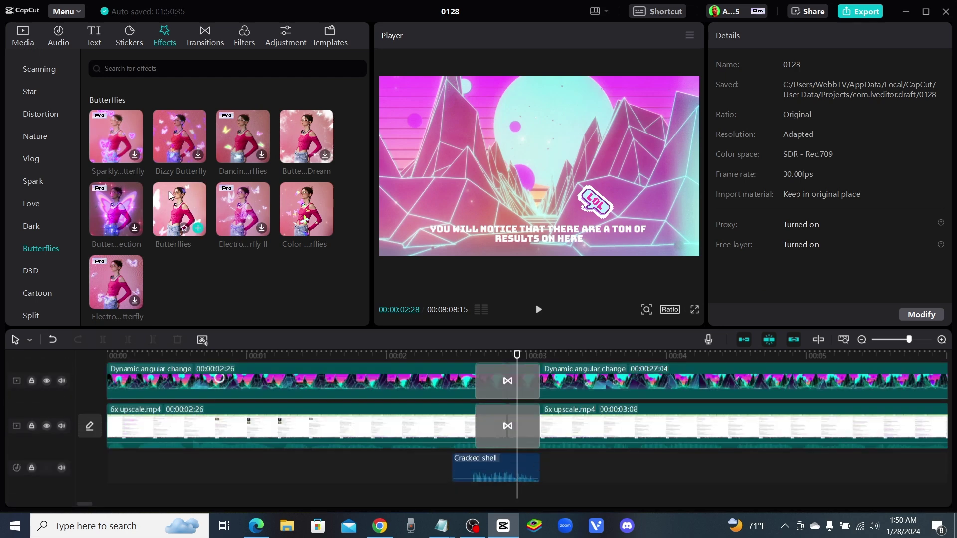
pyautogui.click(60, 37)
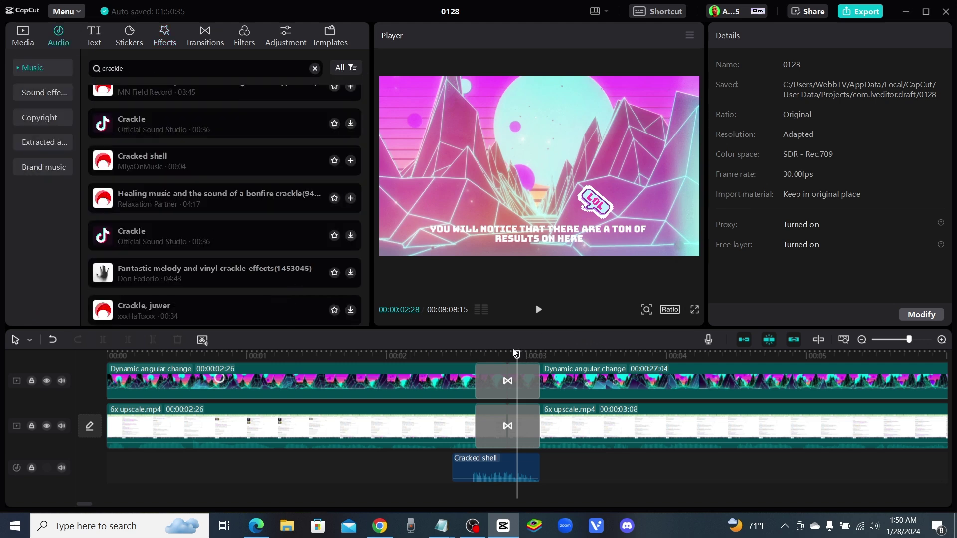
pyautogui.moveTo(515, 357); pyautogui.dragTo(106, 357)
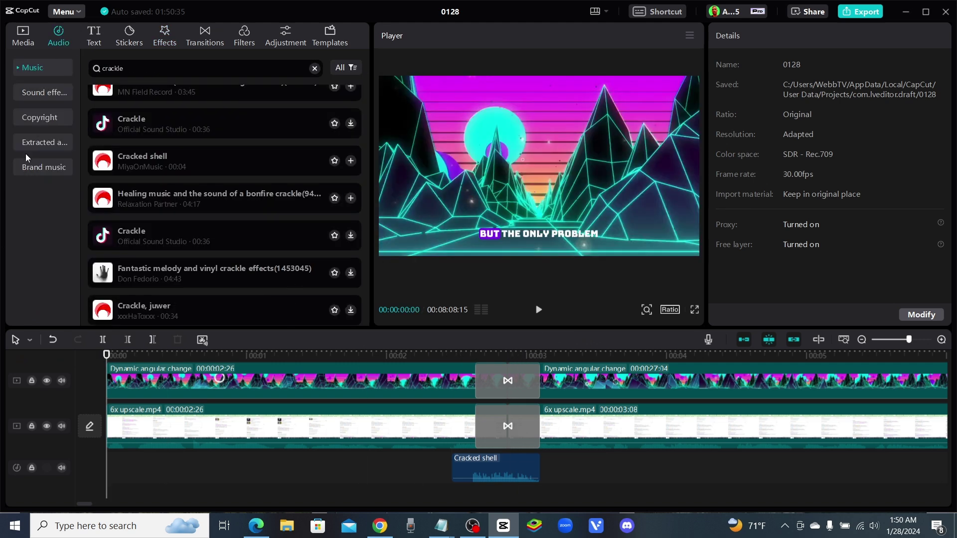
pyautogui.scroll(2, 224, 196)
pyautogui.click(43, 92)
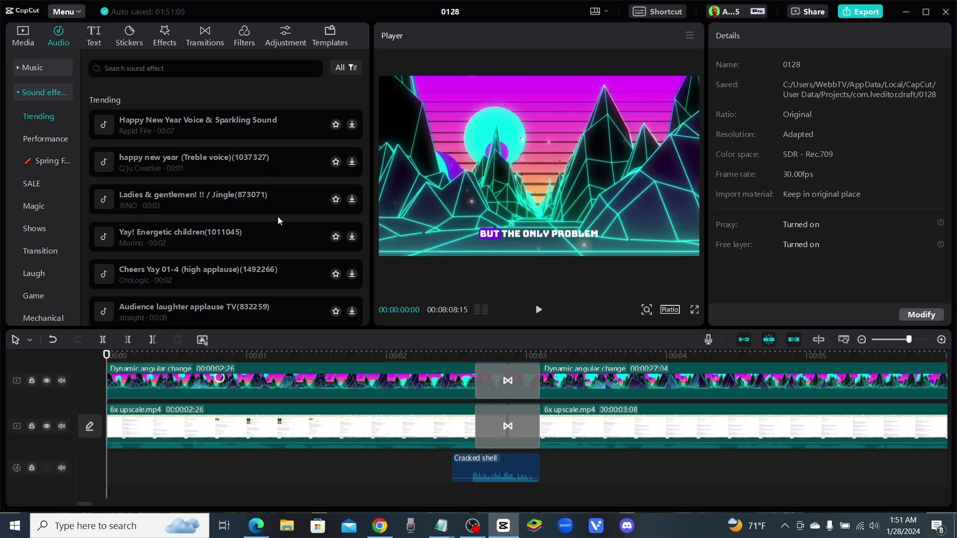
pyautogui.scroll(-3, 223, 176)
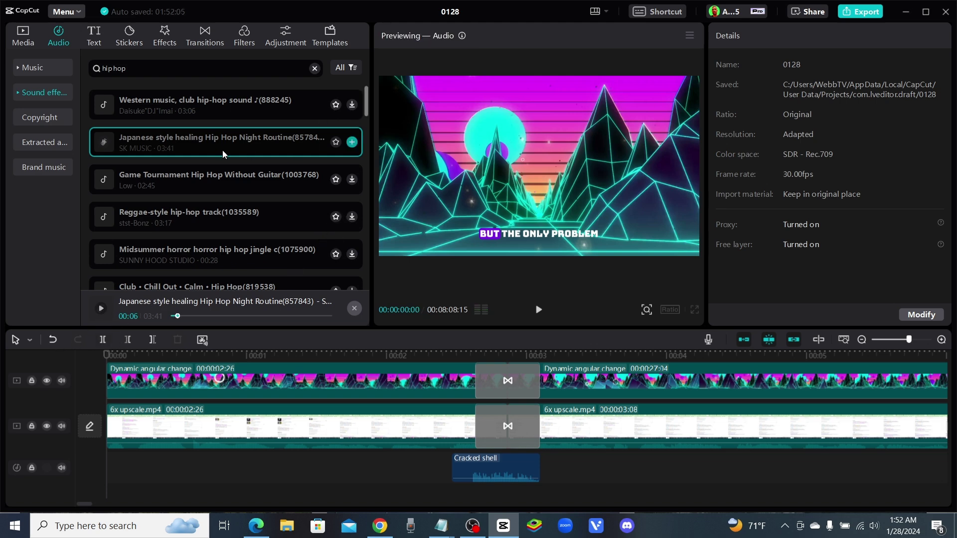
pyautogui.moveTo(202, 141); pyautogui.dragTo(108, 480)
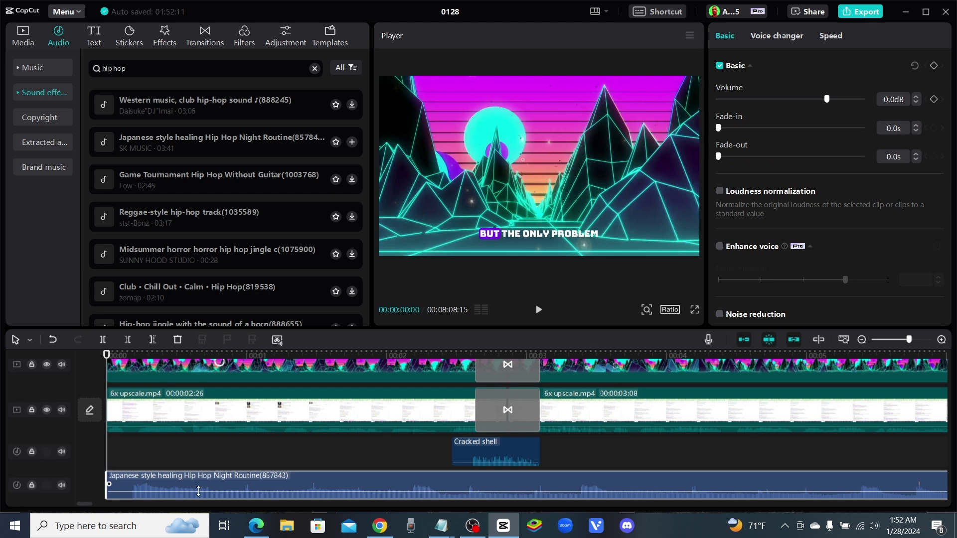
# Play the opening of the timeline to check the hip hop music, and return the playhead to 00:00:00:00.
pyautogui.click(539, 311)
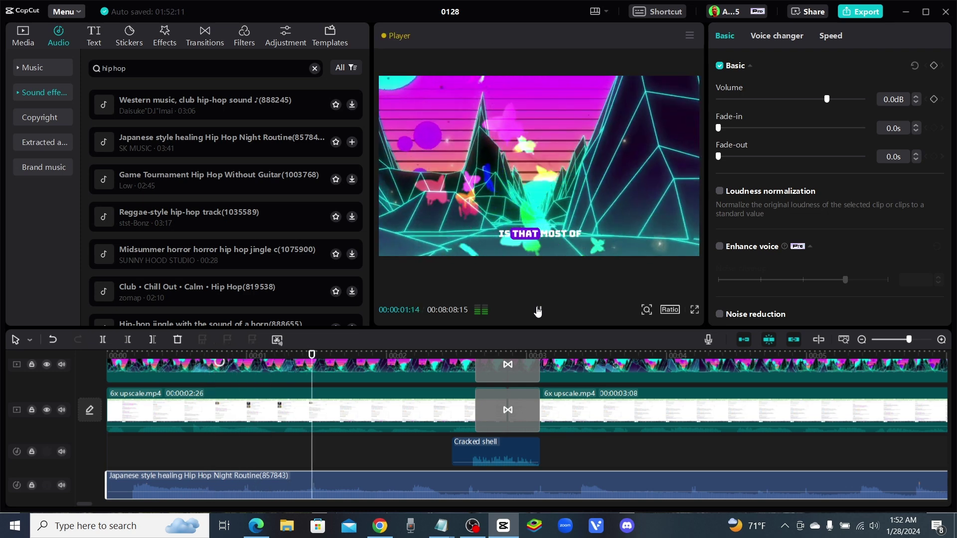
pyautogui.click(538, 311)
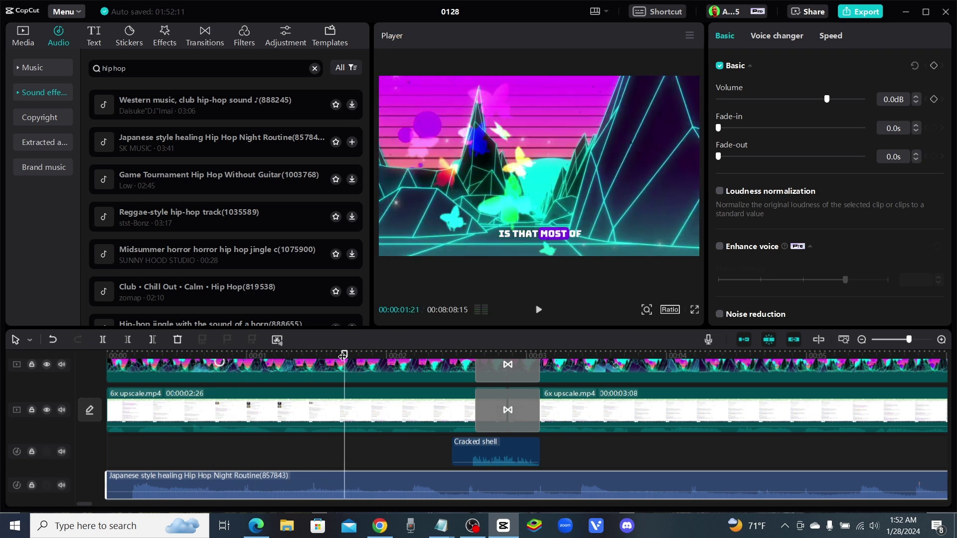
pyautogui.moveTo(343, 356); pyautogui.dragTo(41, 369)
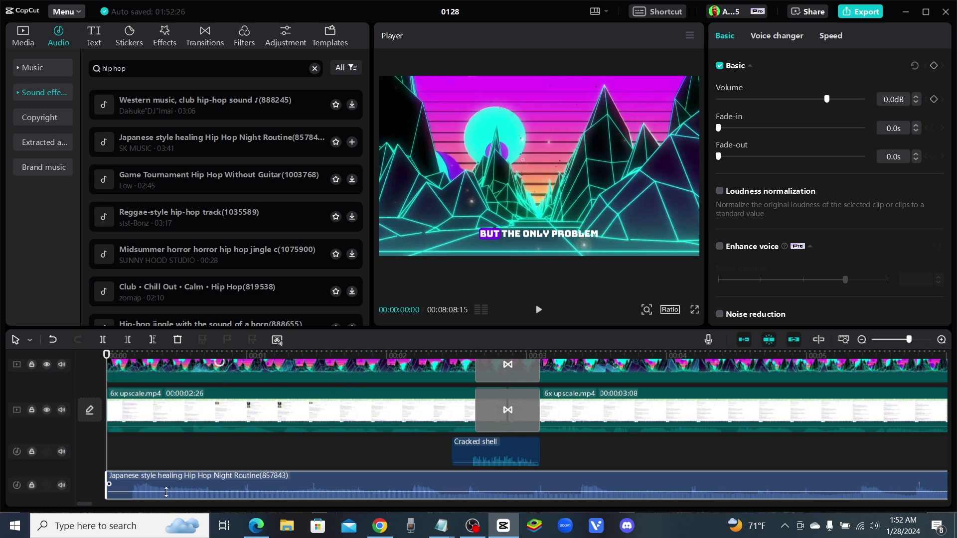
# Lower the hip hop music volume to about -20.7 dB and play from the start to check the sound balance.
pyautogui.moveTo(167, 492); pyautogui.dragTo(167, 497)
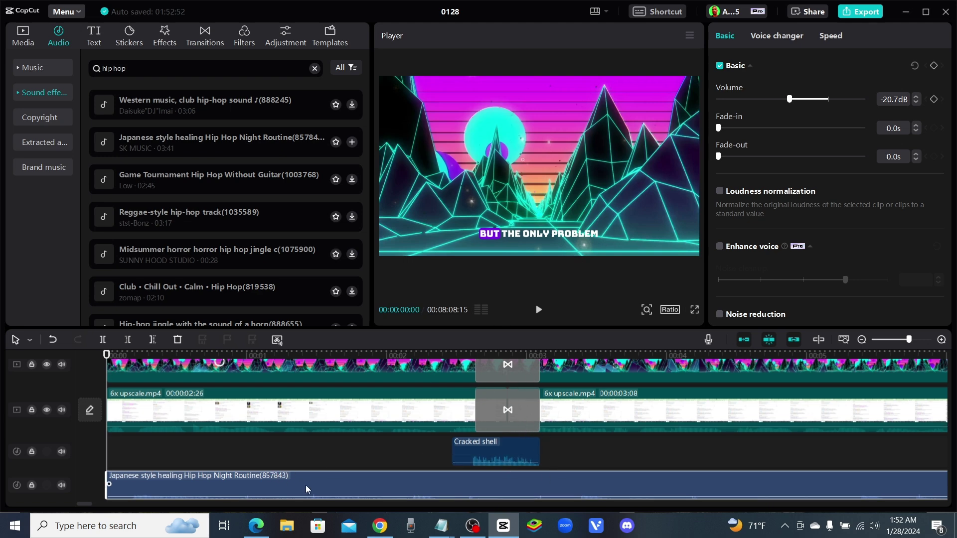
pyautogui.click(539, 310)
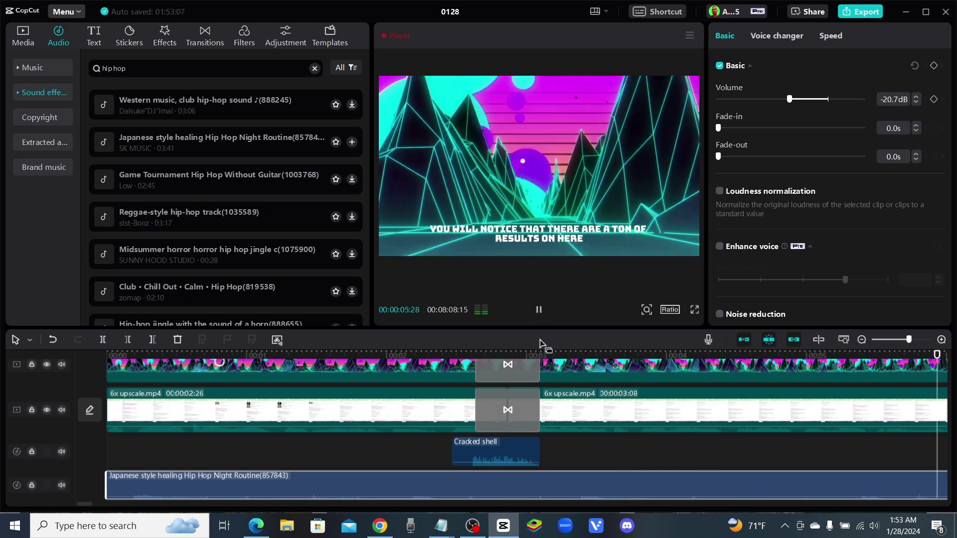
pyautogui.click(539, 310)
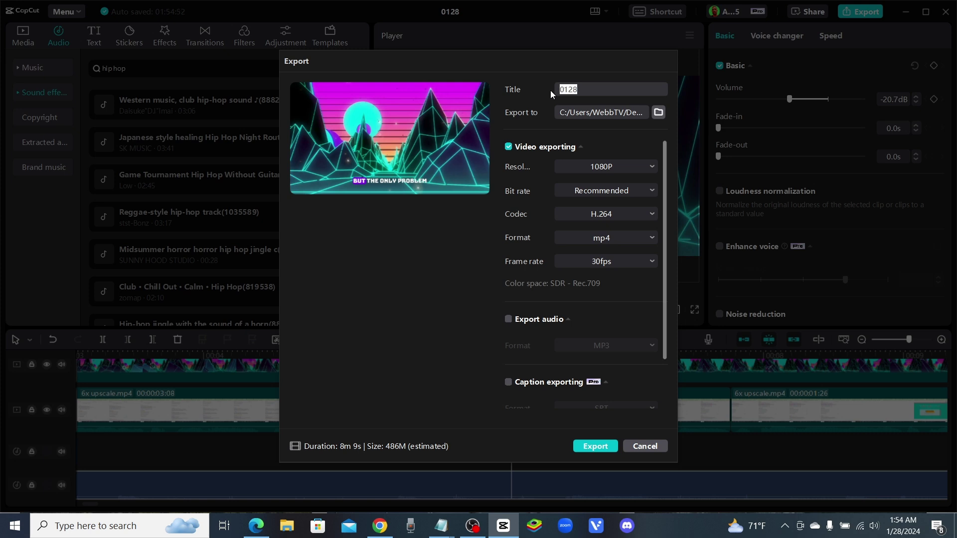
# Set the video export title to "ai webb tv".
pyautogui.write('ebb tv')
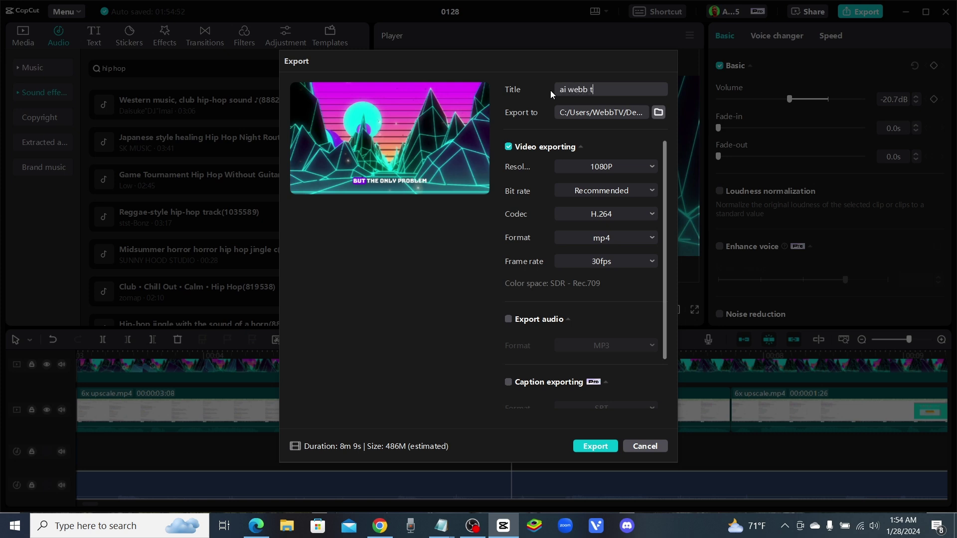